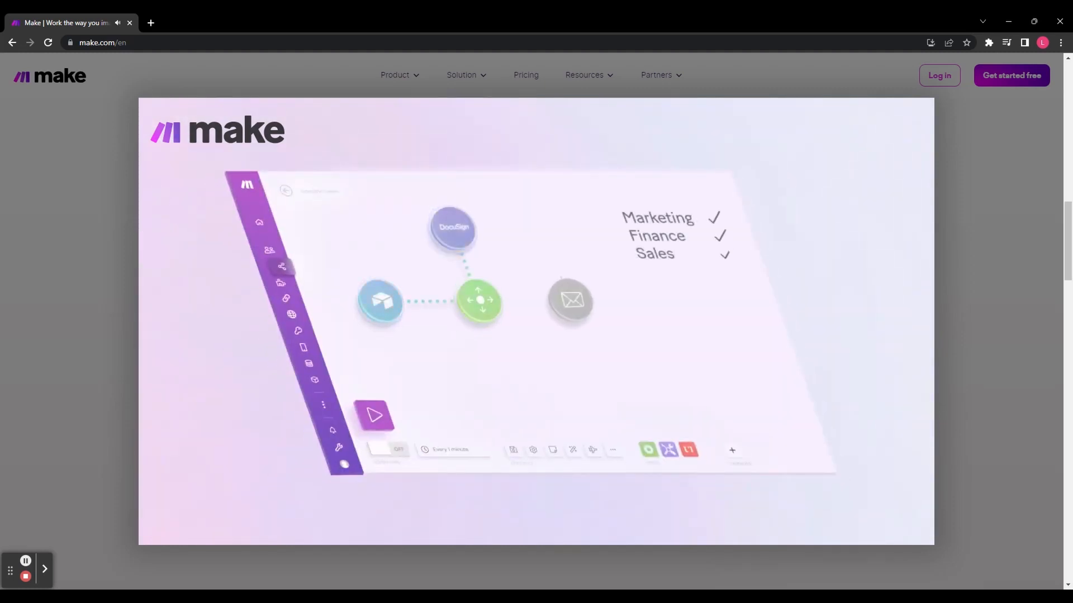
Leave the promotional video, open the free account sign-up form and enter the account holder's name.
click(977, 408)
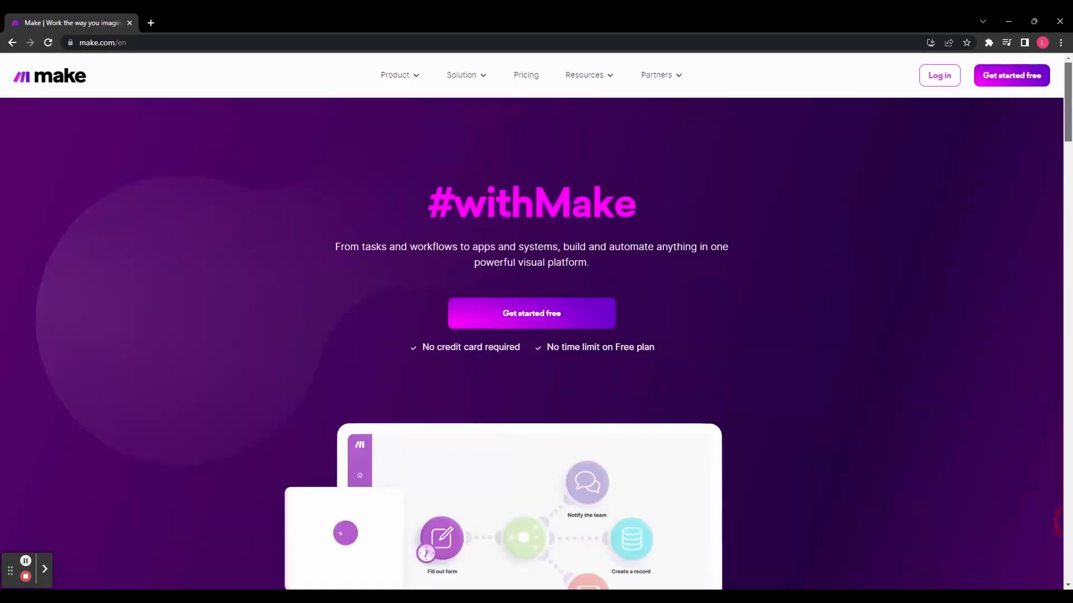
click(1009, 76)
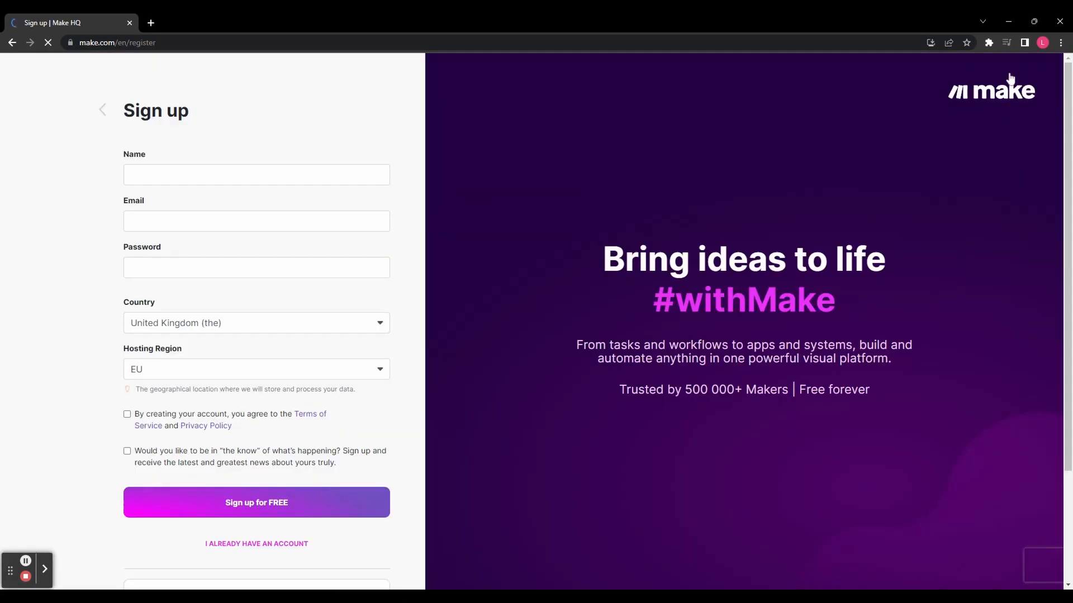
click(206, 175)
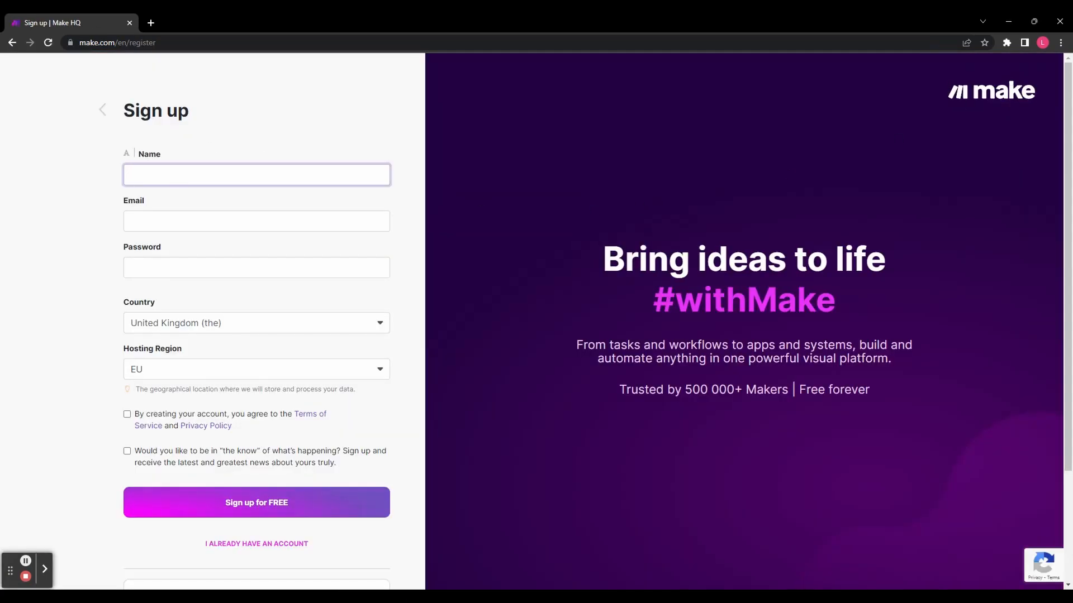
click(106, 154)
click(132, 154)
text(Bonsai)
key(Tab)
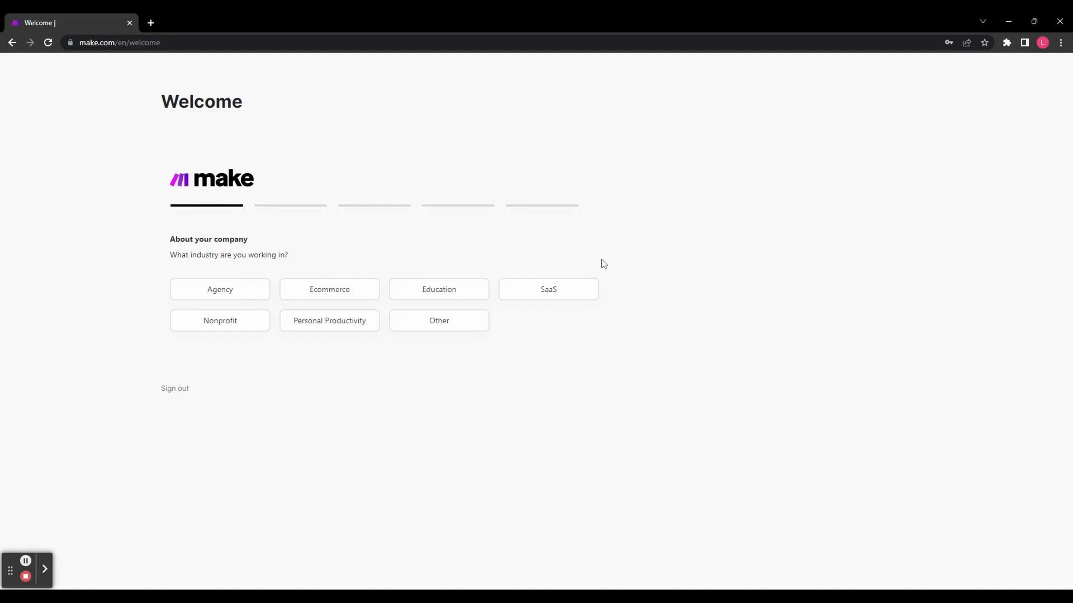
Complete the welcome survey with Ecommerce, Marketing / Growth, Just myself, no experience with automation, and Social Media.
click(342, 287)
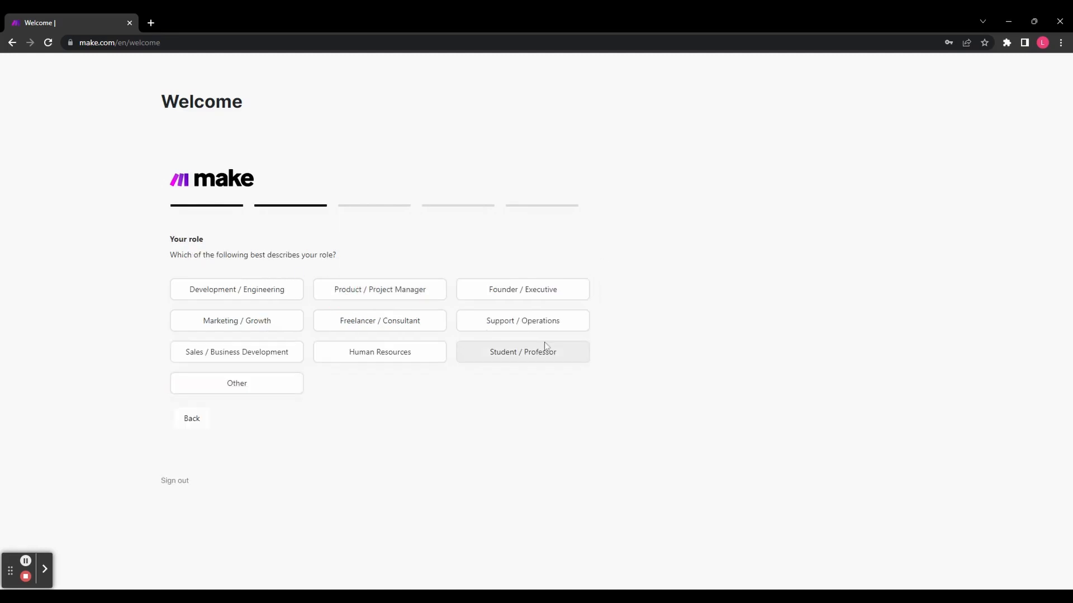
click(229, 327)
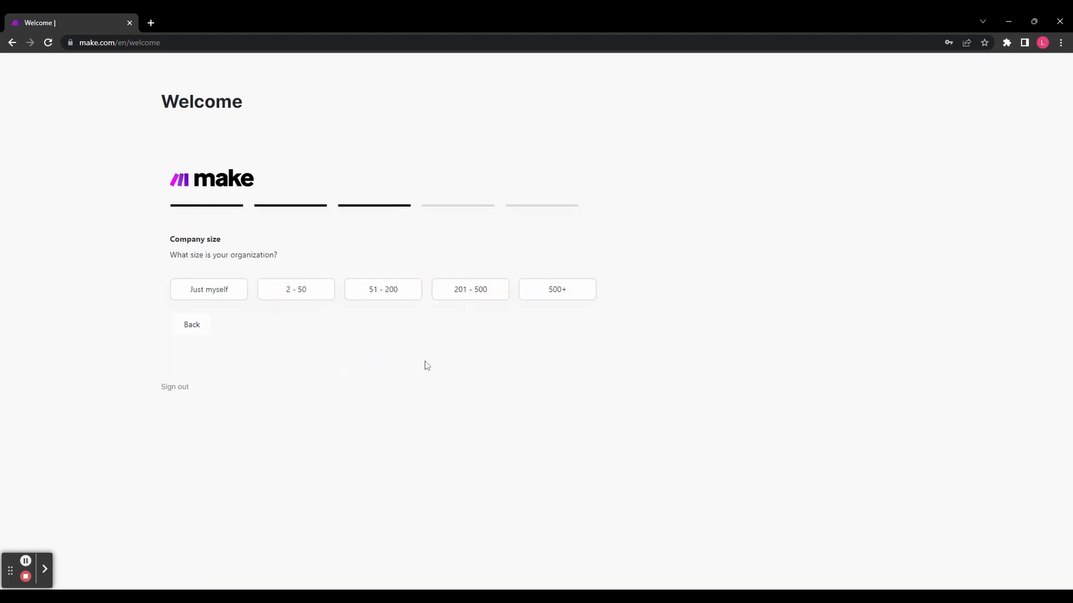
click(205, 296)
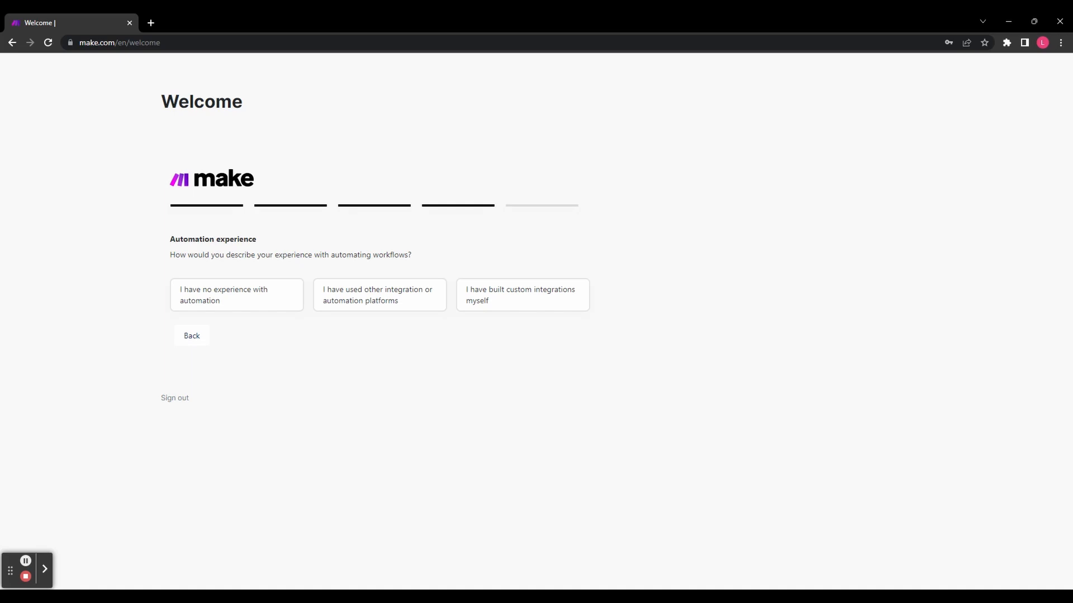
click(297, 295)
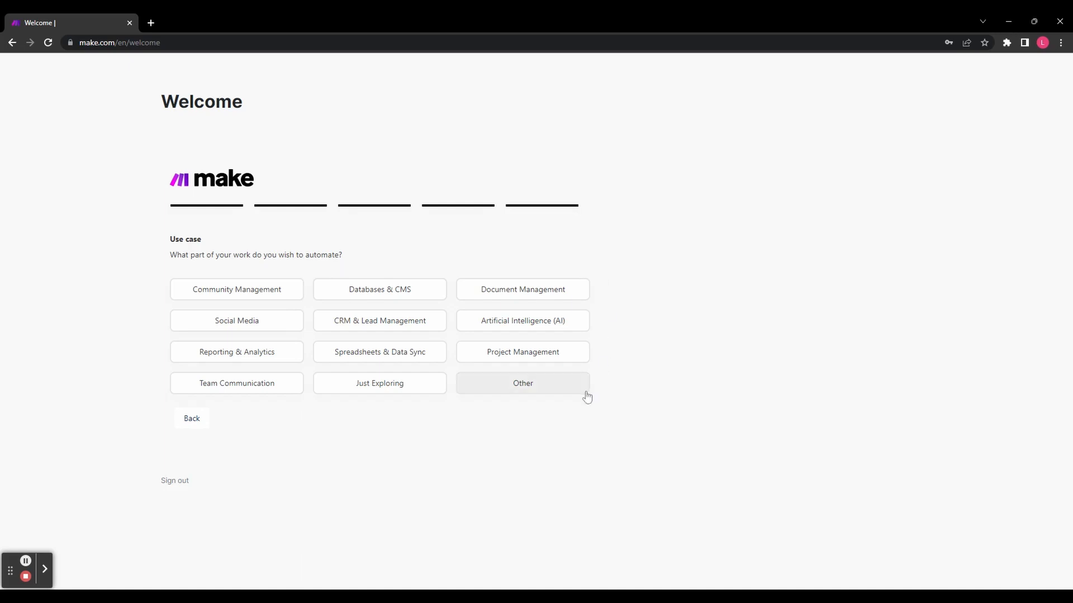
click(247, 322)
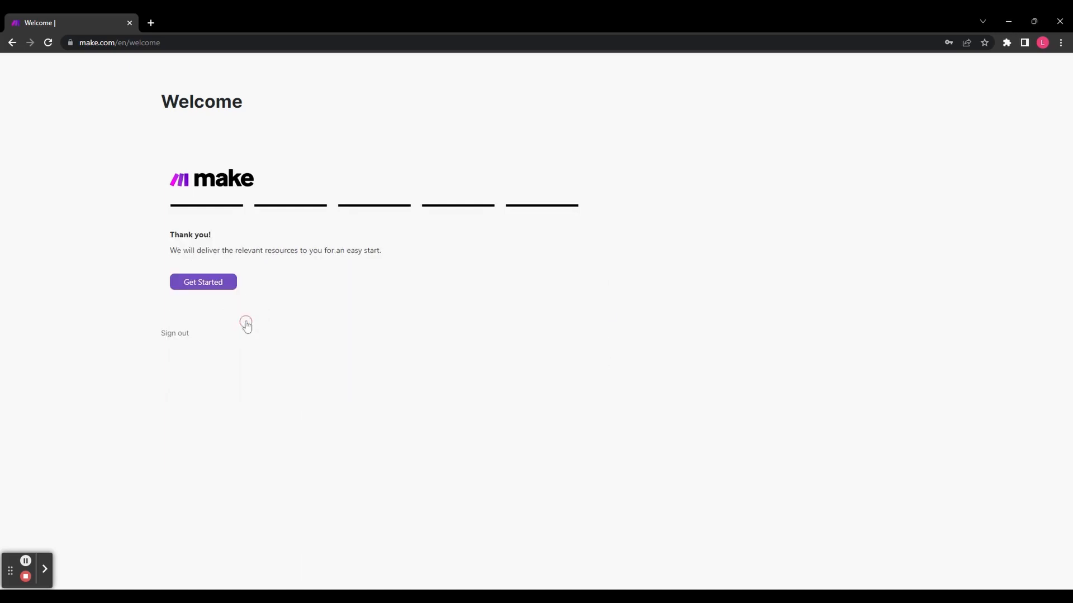
click(230, 290)
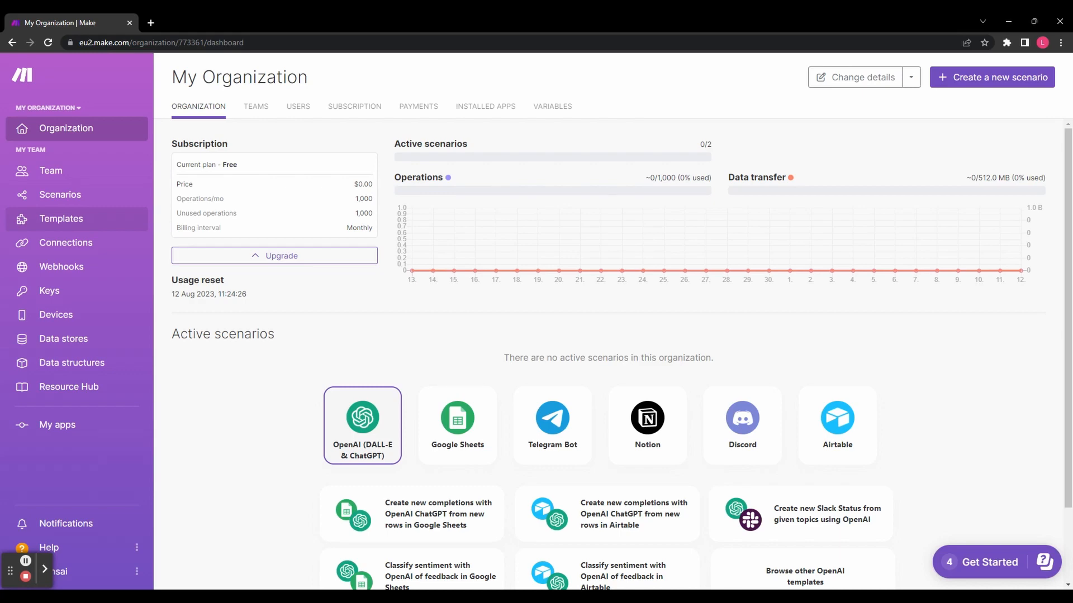
Create a new scenario from the public template that forwards new Gmail emails containing a specific word to another email address.
click(90, 224)
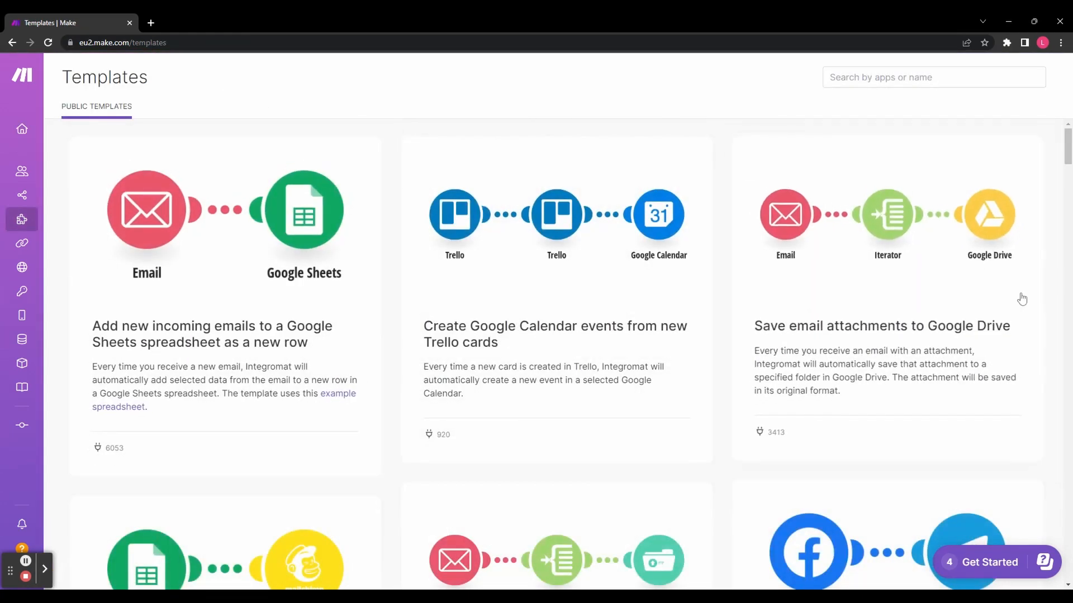
scroll(1064, 314, down, 8)
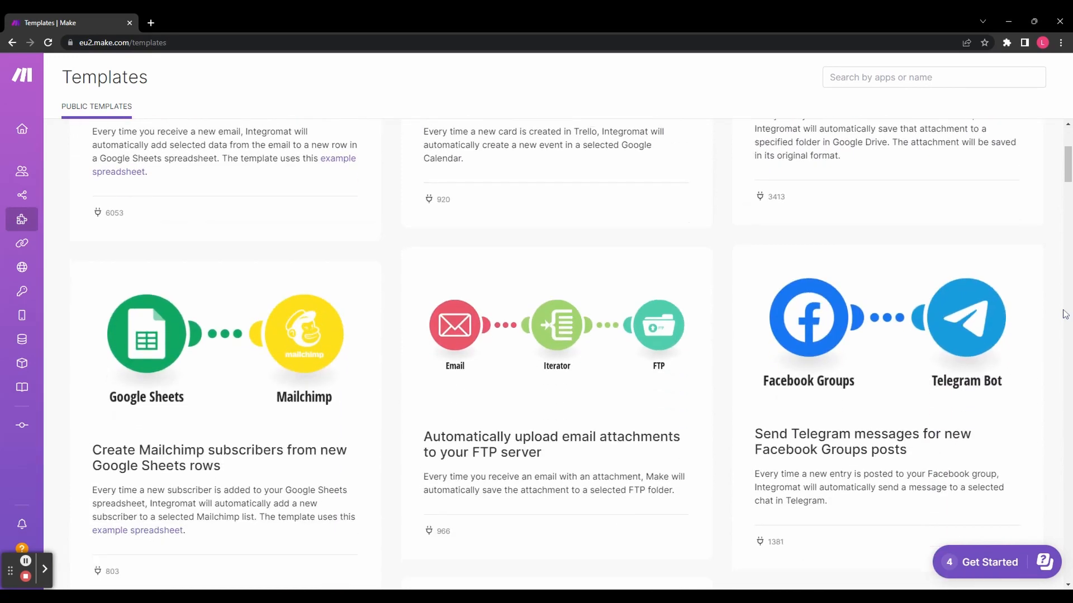
scroll(1064, 314, down, 2)
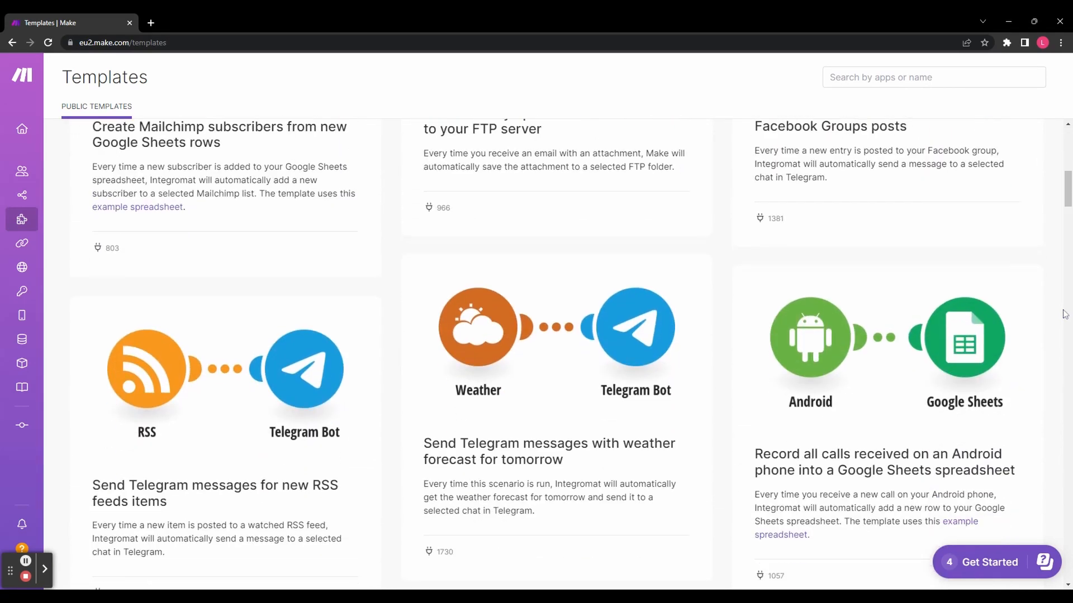
scroll(1065, 314, down, 8)
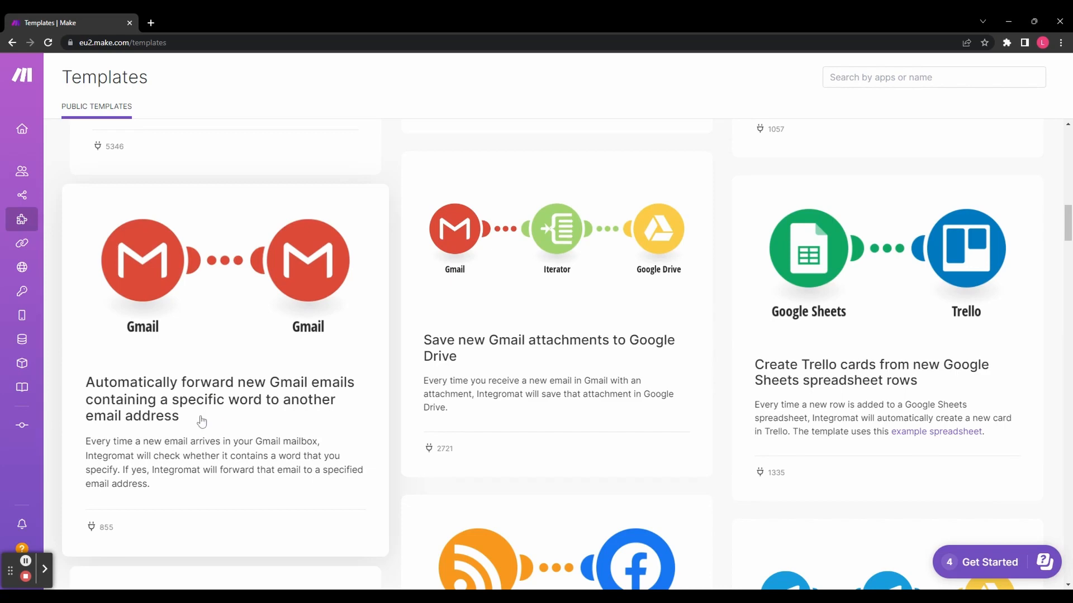
click(201, 422)
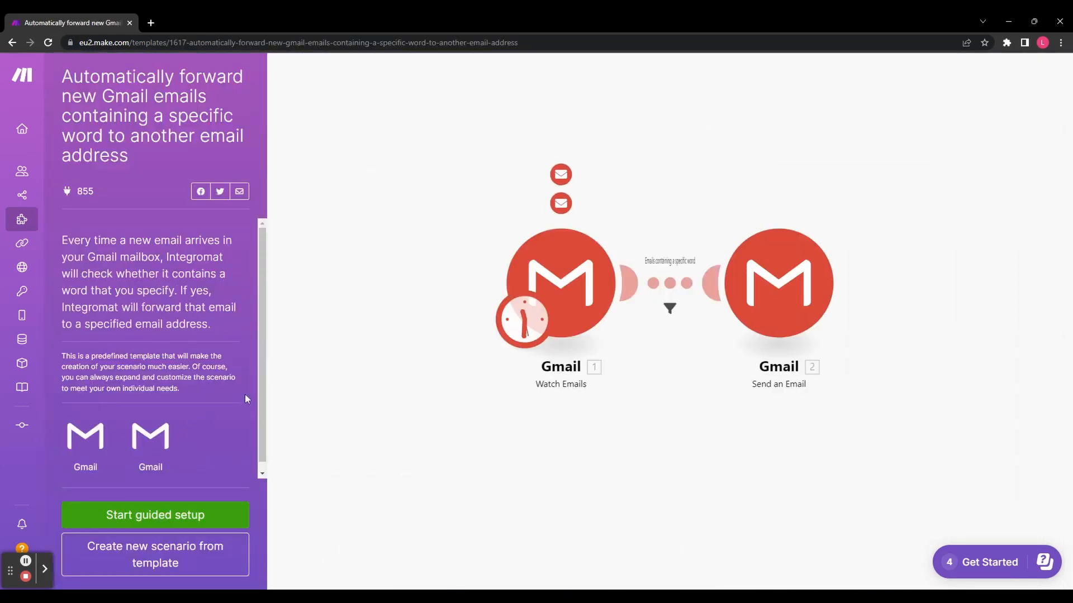
scroll(245, 394, down, 1)
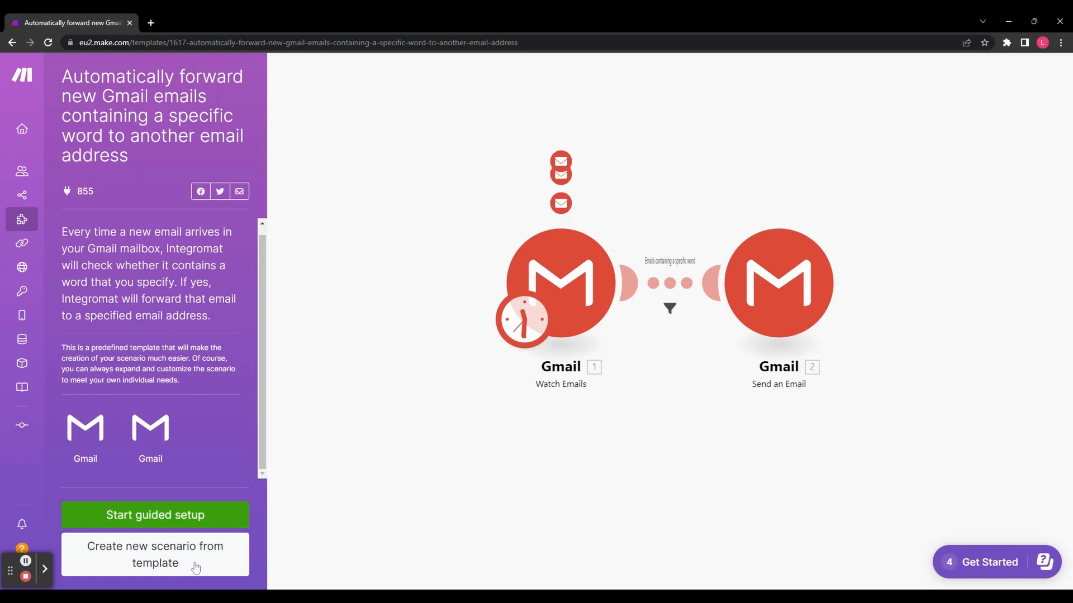
click(196, 568)
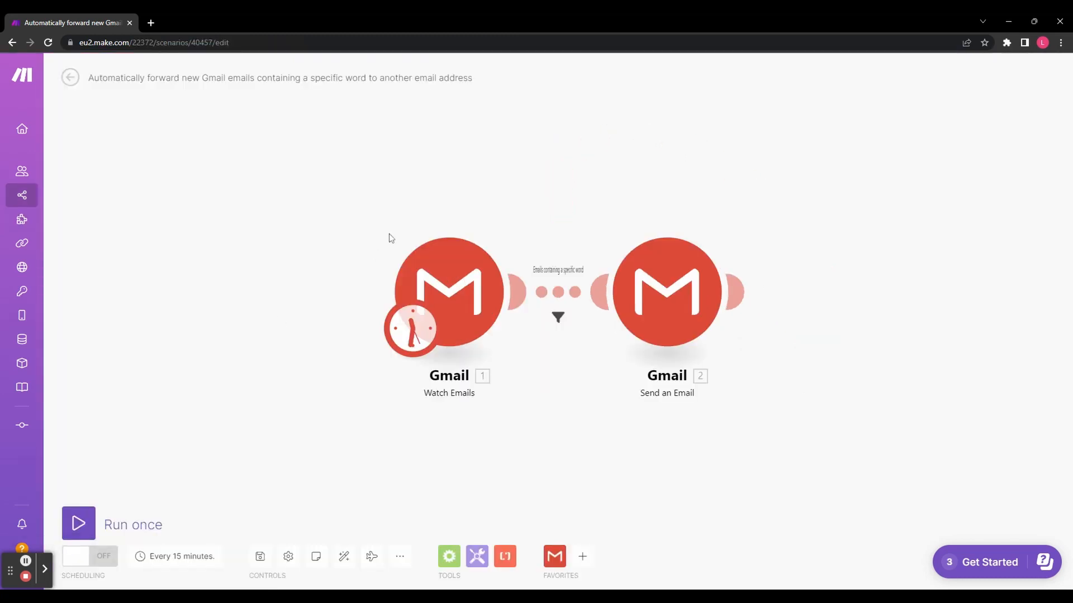
Examine the settings of the Gmail Watch Emails module, its run schedule and the filter between the two Gmail modules.
click(453, 268)
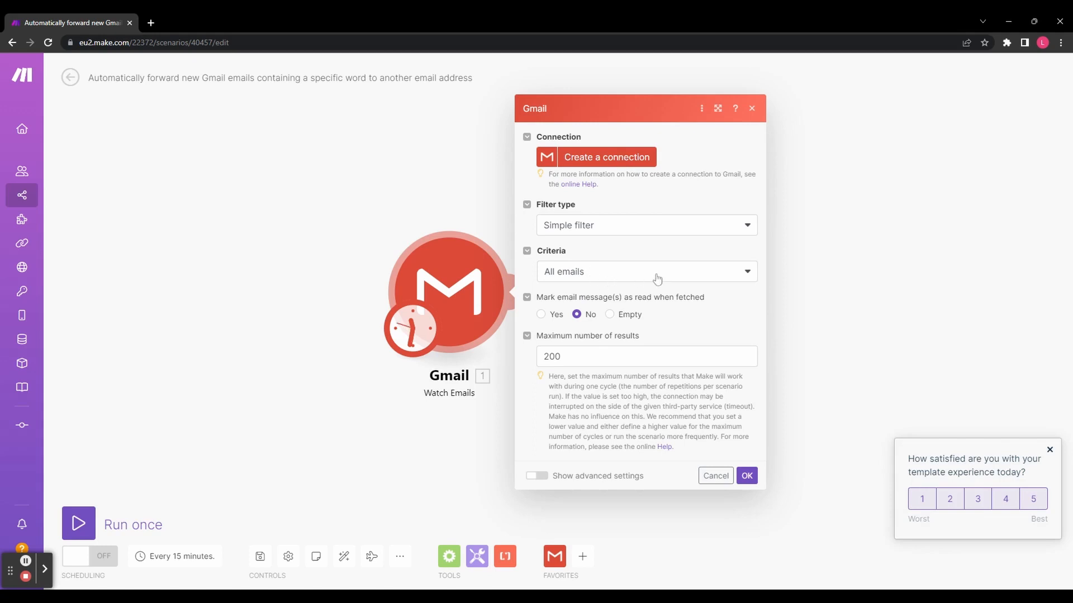
click(753, 479)
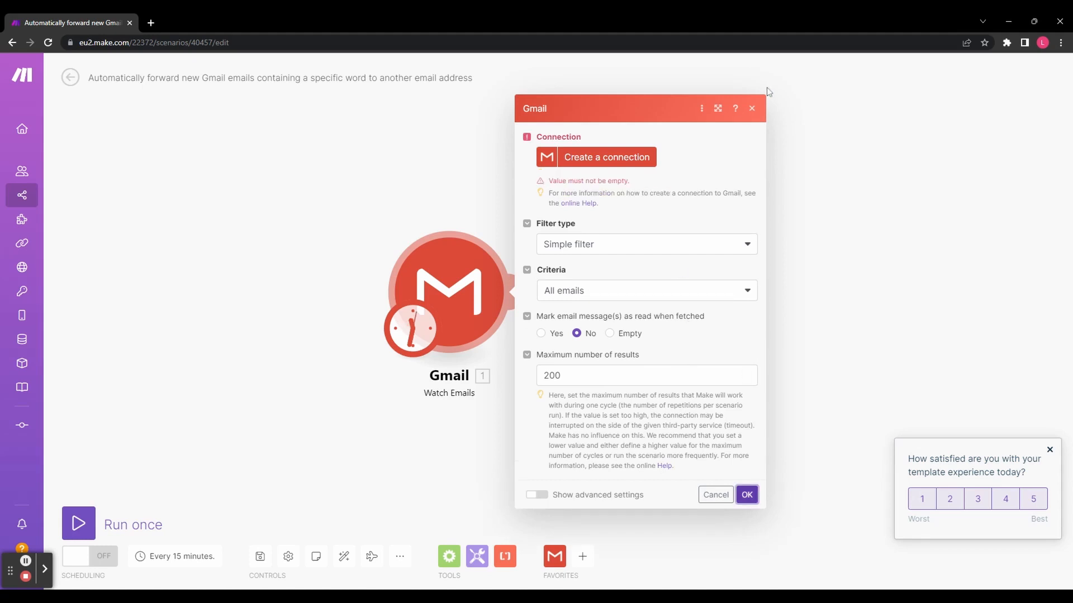
click(752, 109)
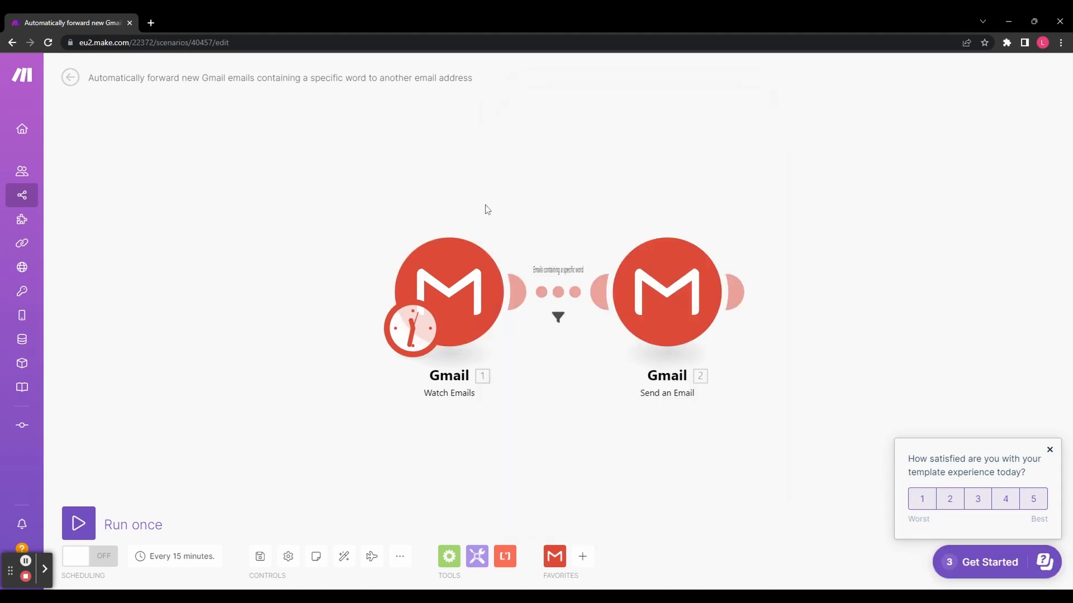
click(410, 336)
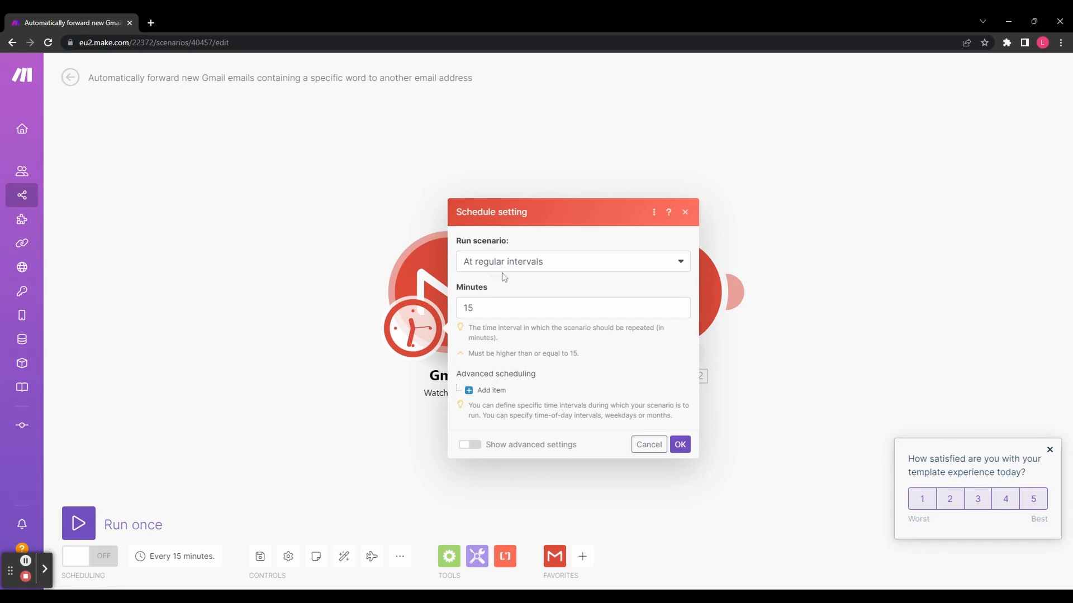
click(547, 260)
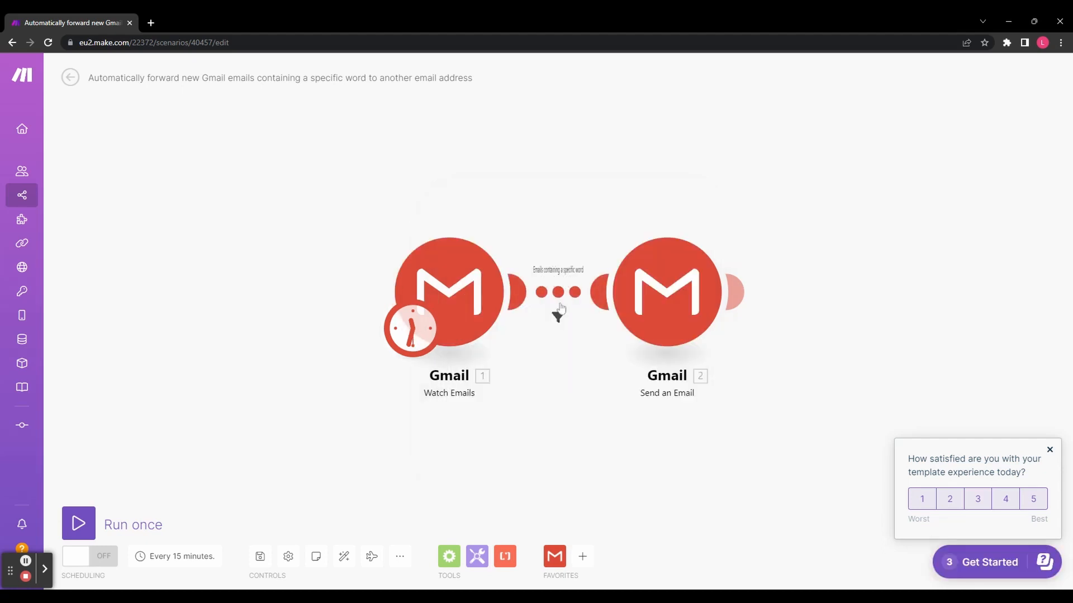
click(561, 283)
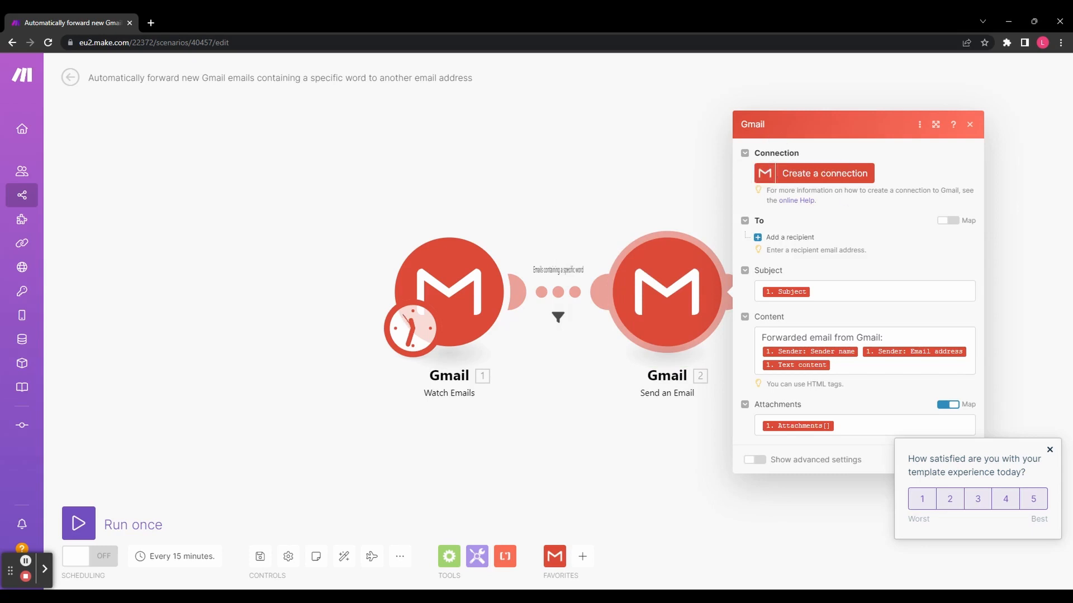
Dismiss the template satisfaction survey and run the email-forwarding scenario once.
click(1050, 450)
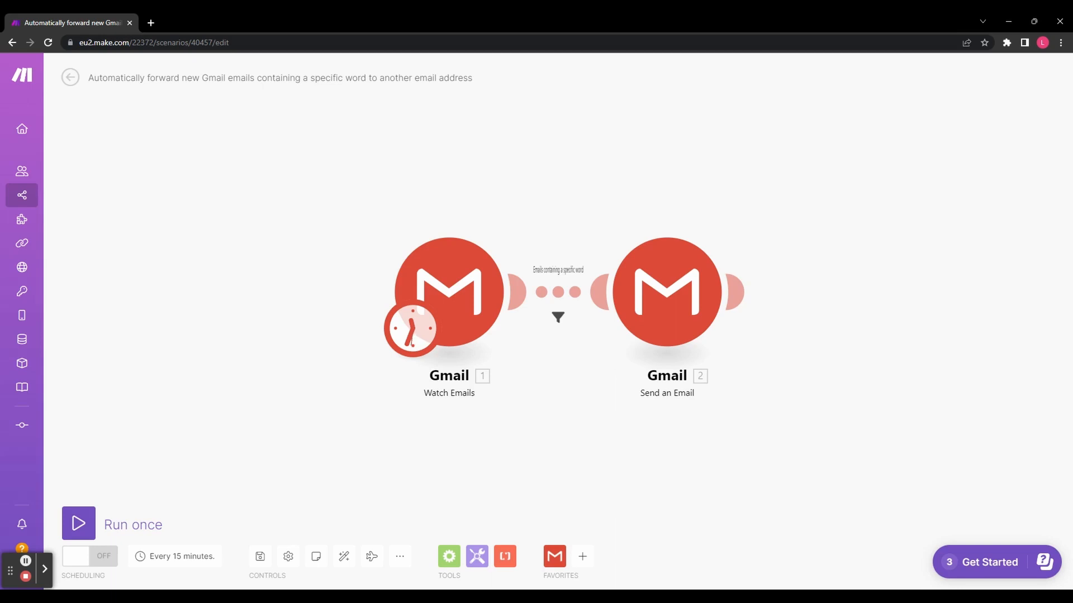
click(85, 524)
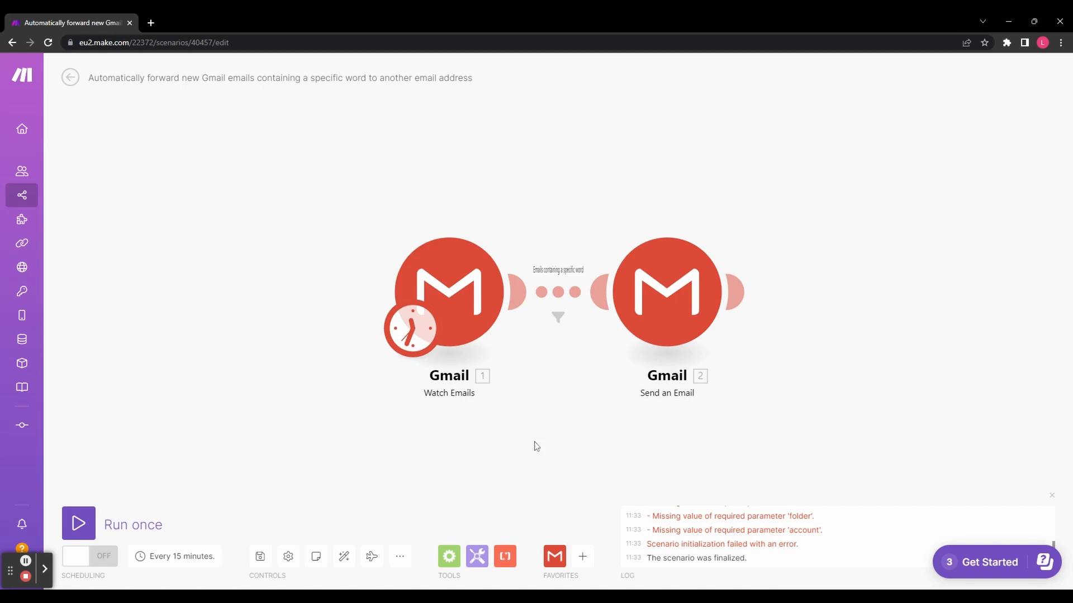
Go to the team dashboard and create a new blank scenario.
mouse_move(48, 180)
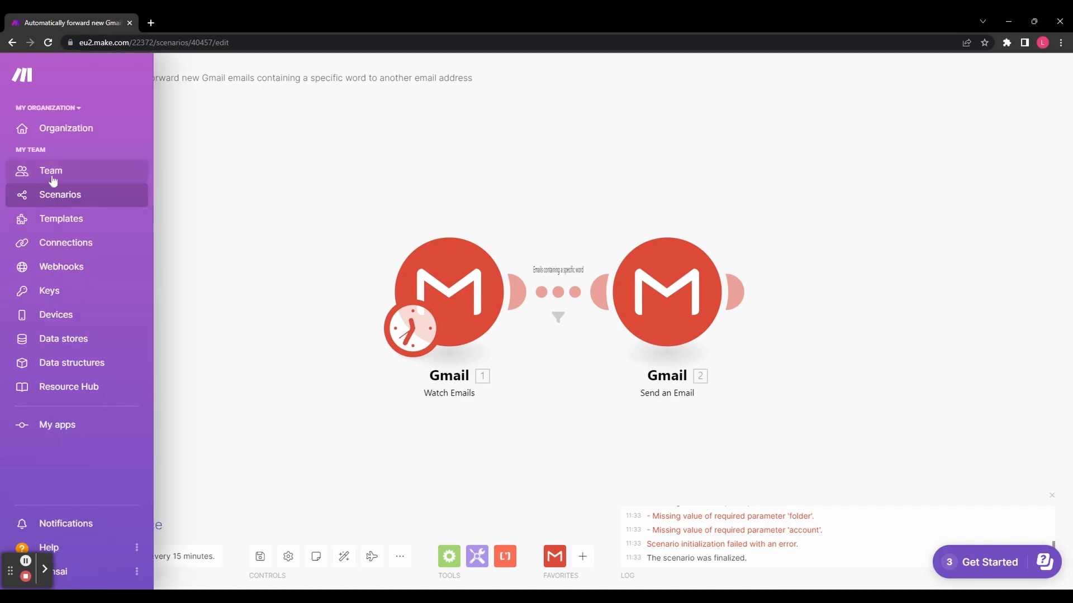
click(31, 83)
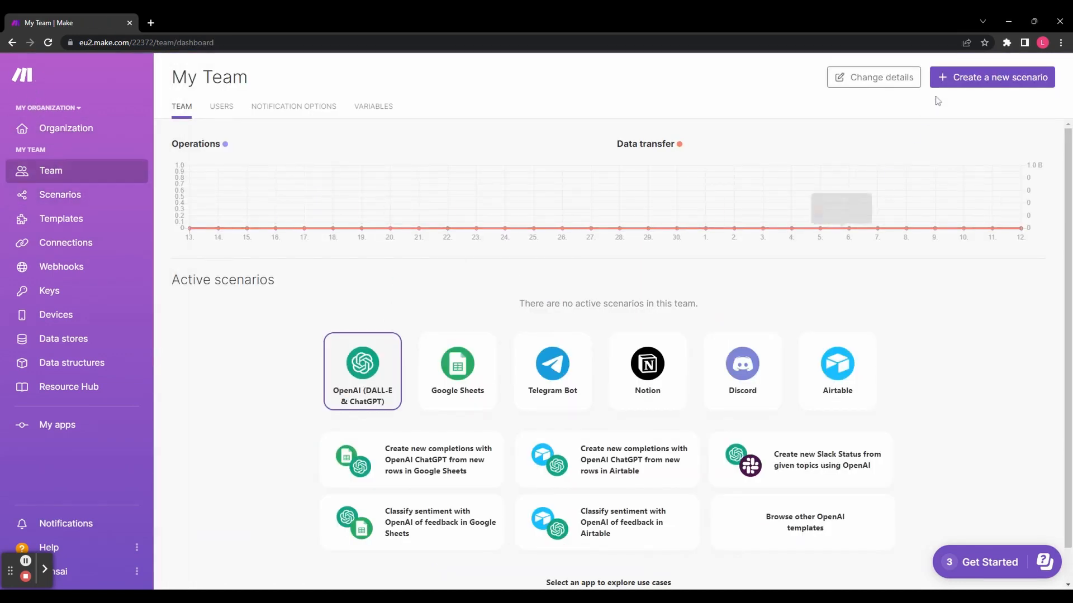
click(965, 78)
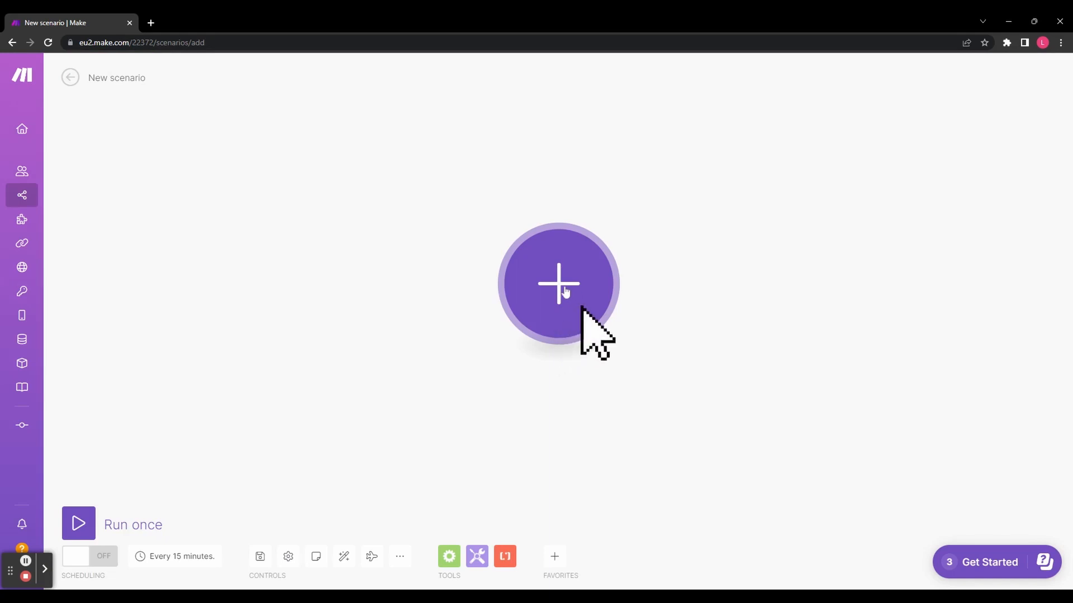
Search the applications for "google" and add the Google Calendar Watch Events module as the scenario's first module.
click(574, 295)
scroll(735, 276, down, 6)
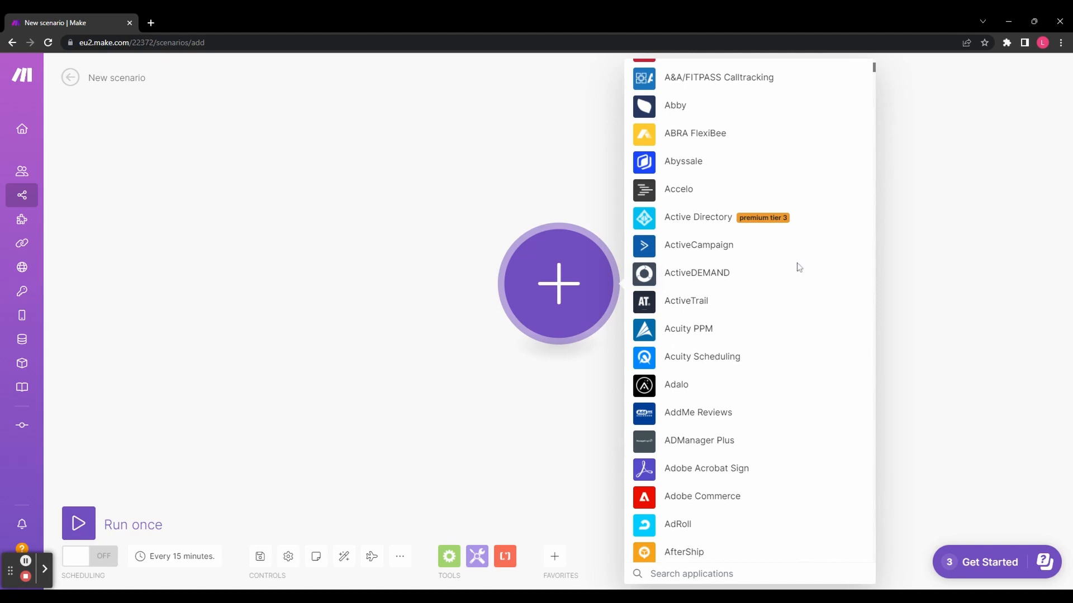
scroll(798, 267, down, 10)
scroll(799, 268, down, 5)
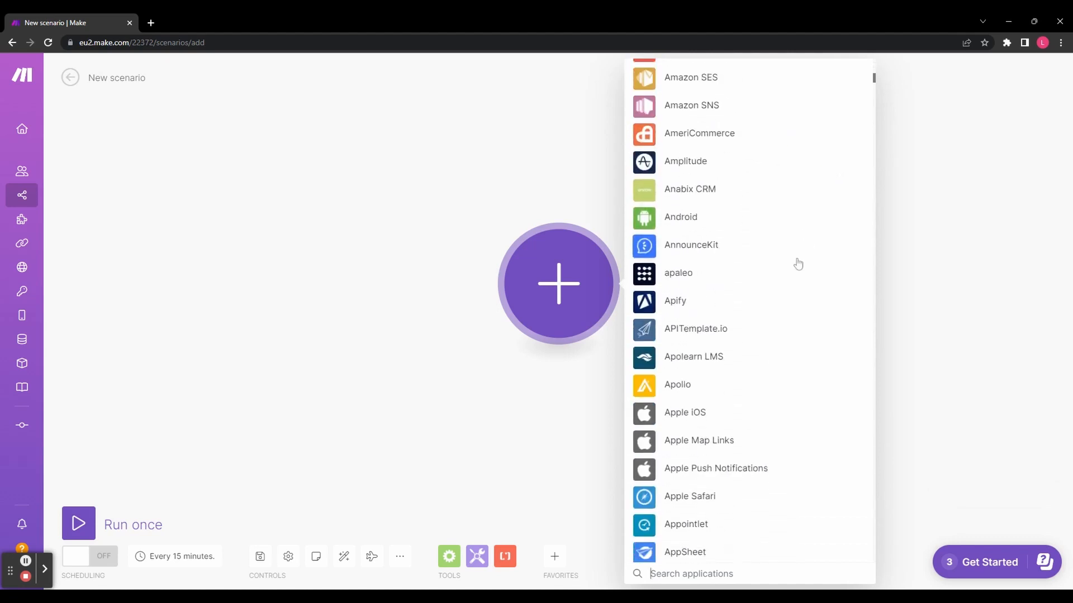
click(710, 576)
text(google)
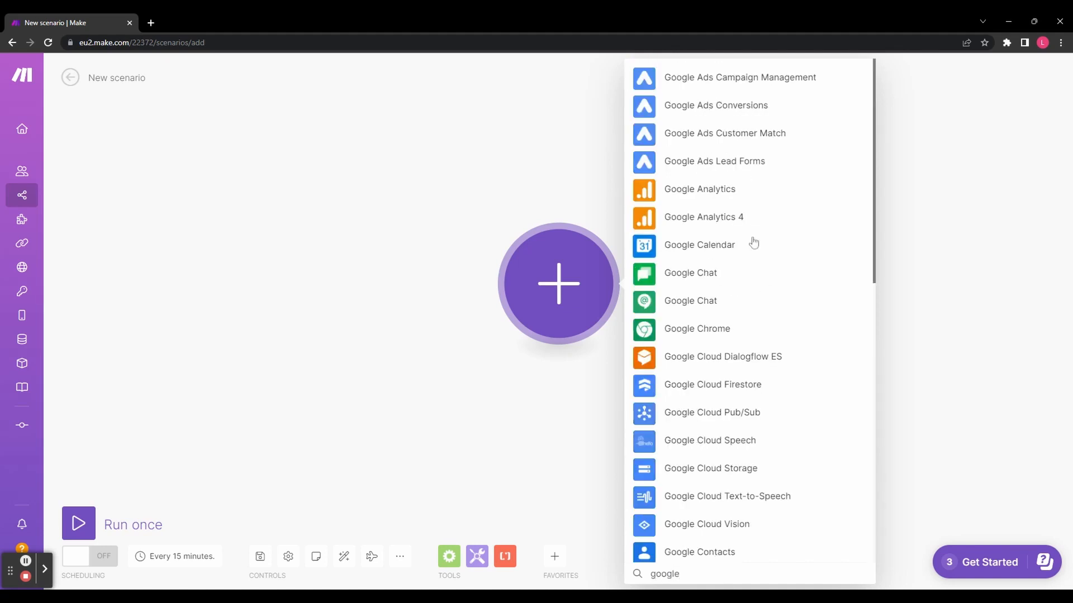
click(722, 242)
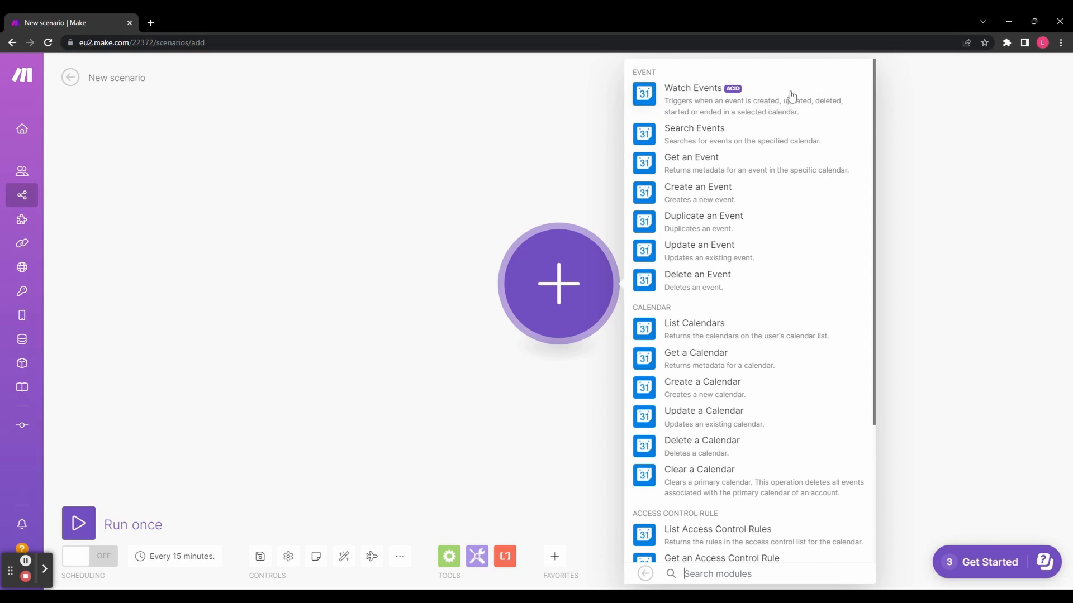
click(774, 95)
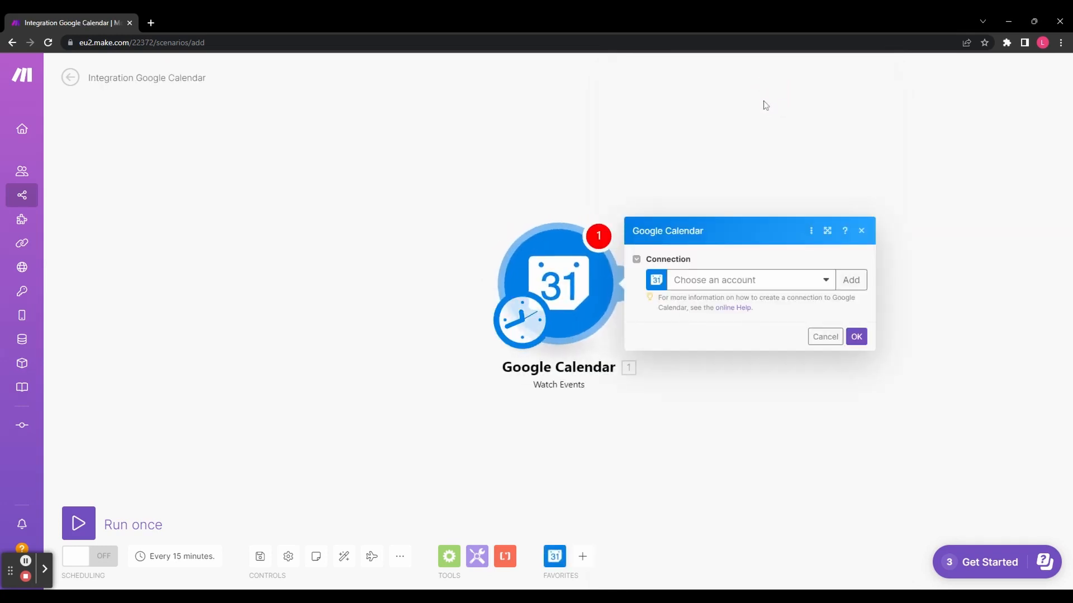
Select My Google connection as the Google Calendar module's account and update its required permissions.
click(782, 284)
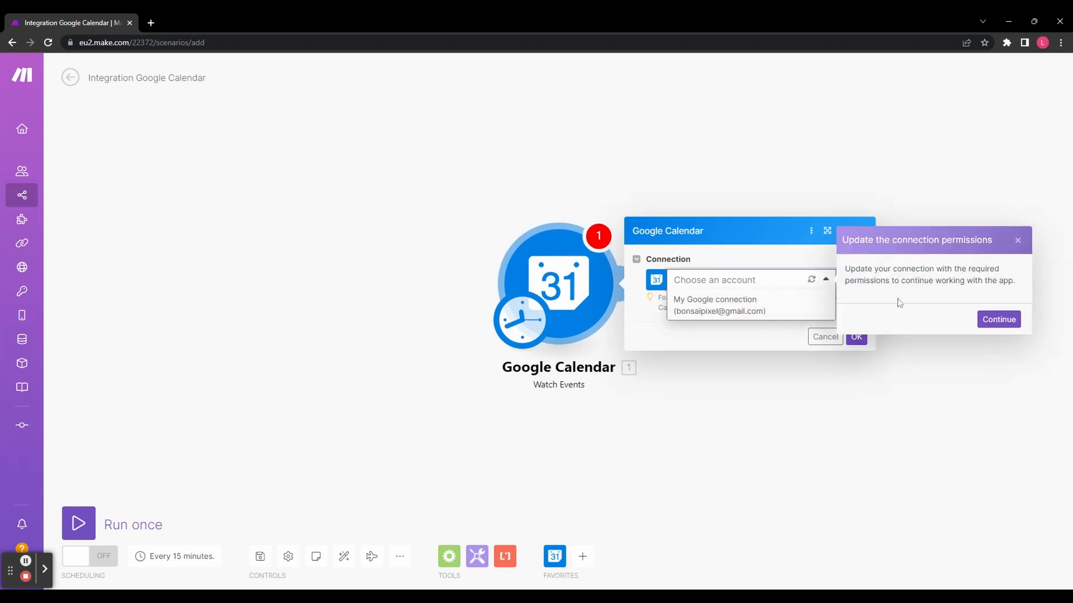
click(996, 320)
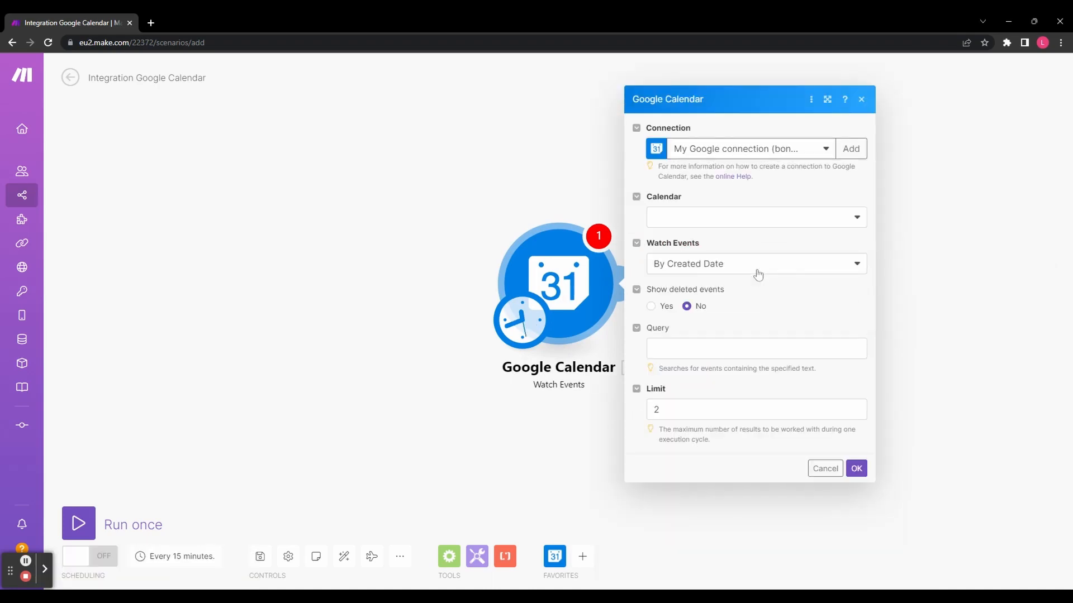
Choose the primary calendar for the Google Calendar module and watch its events by starting date, with a limit of 2.
click(745, 222)
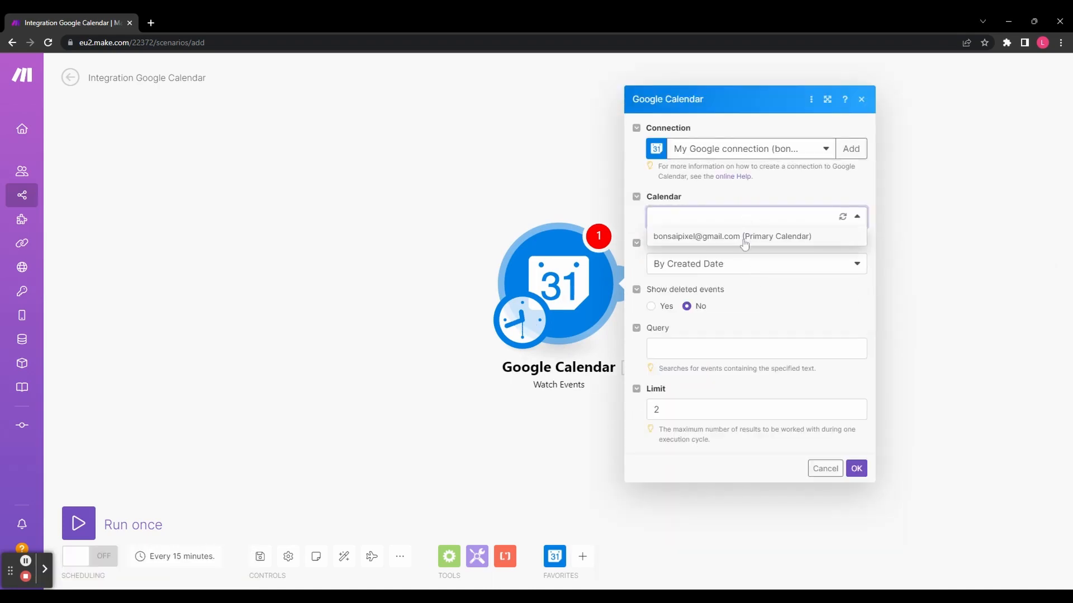
click(744, 239)
click(755, 268)
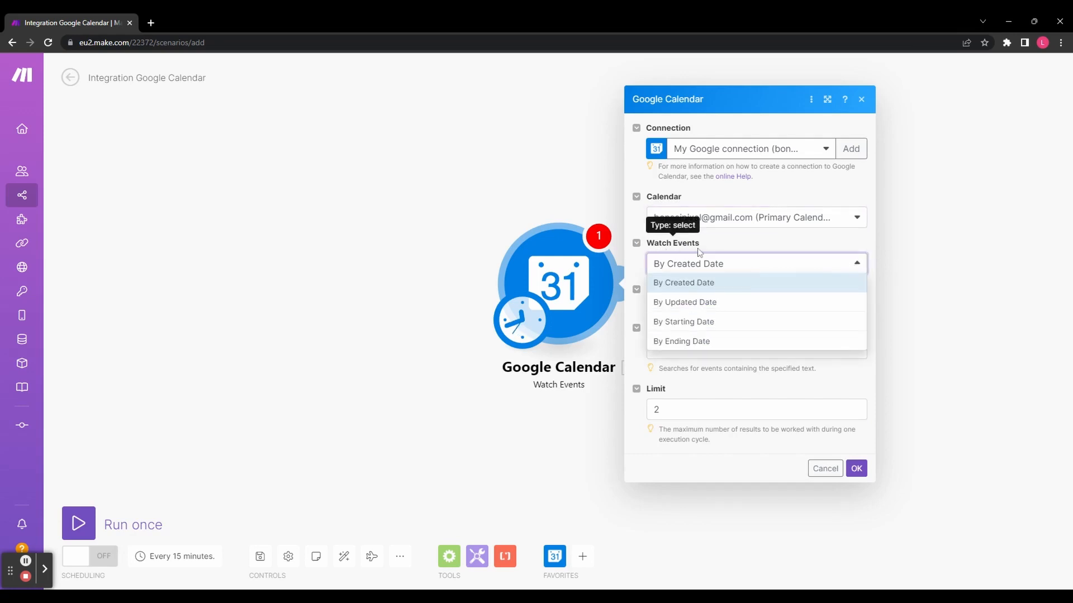
click(732, 324)
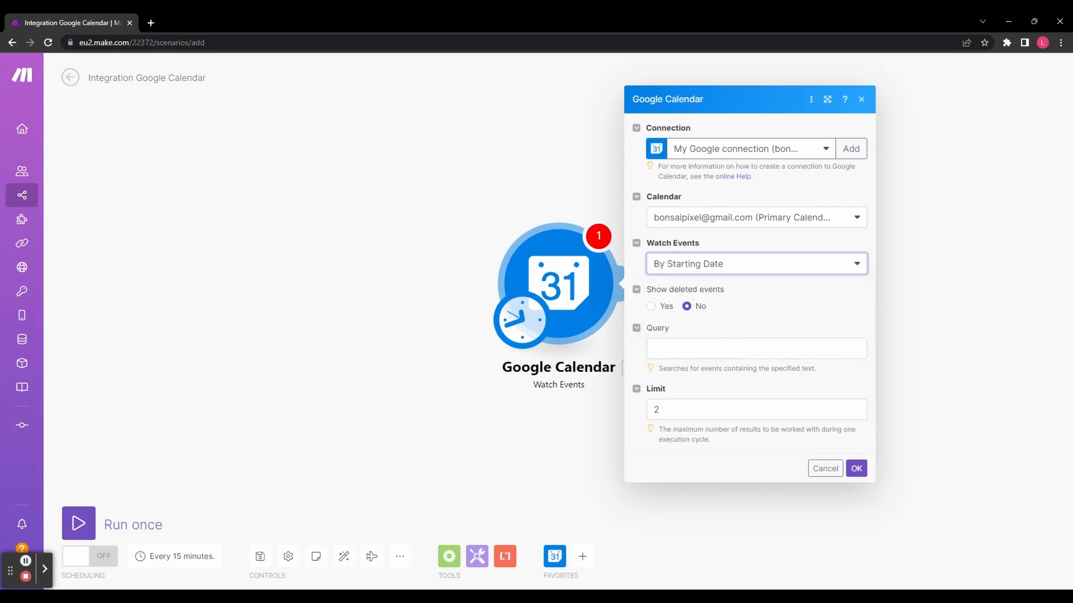
click(703, 349)
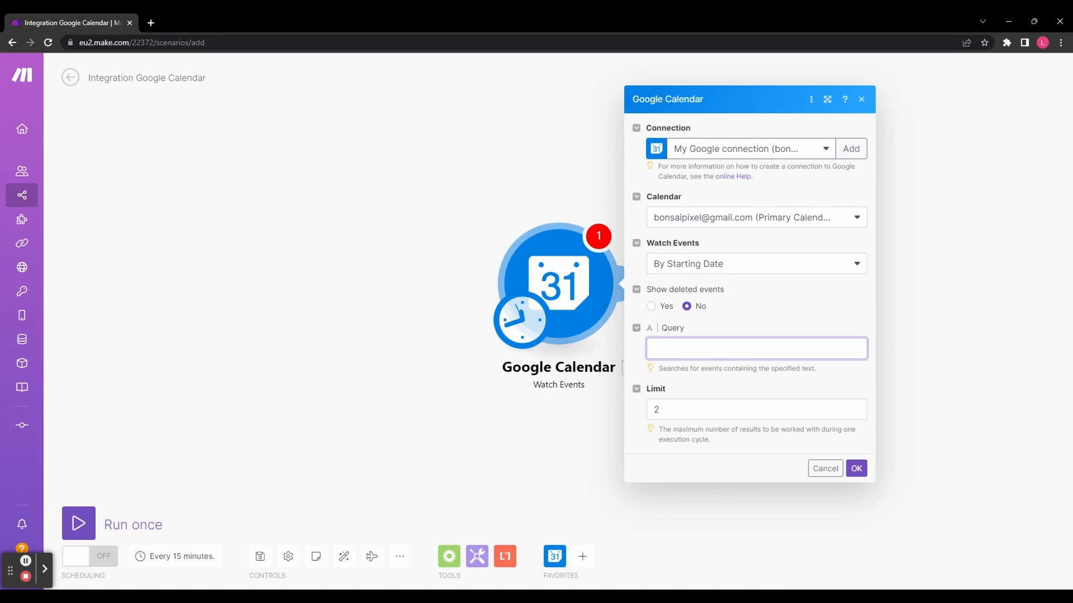
click(726, 409)
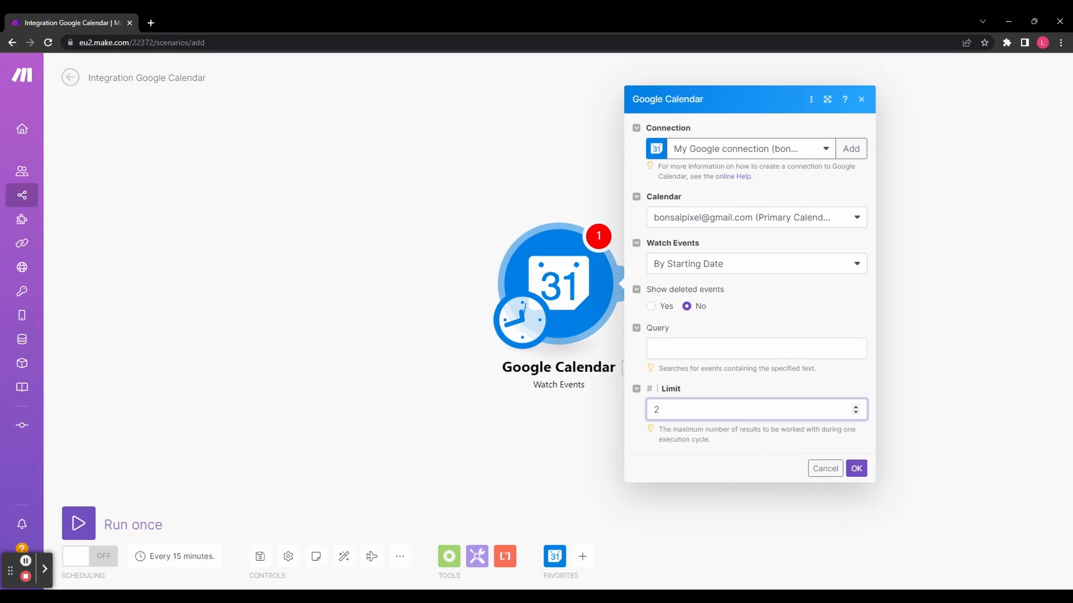
Accept the calendar module's settings with processing from now on, and look at its schedule settings.
click(856, 468)
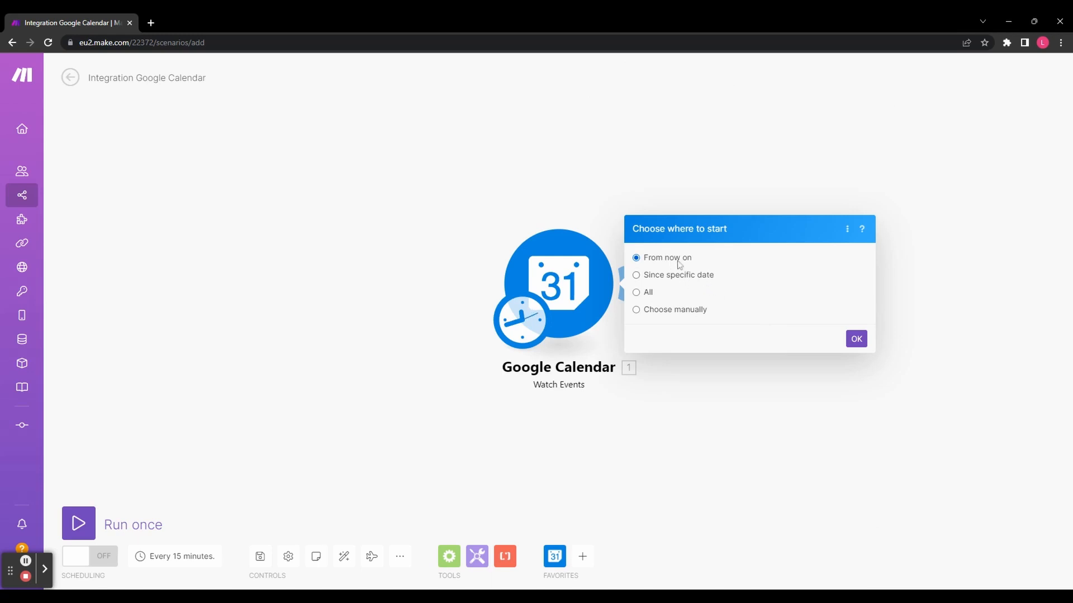
click(856, 340)
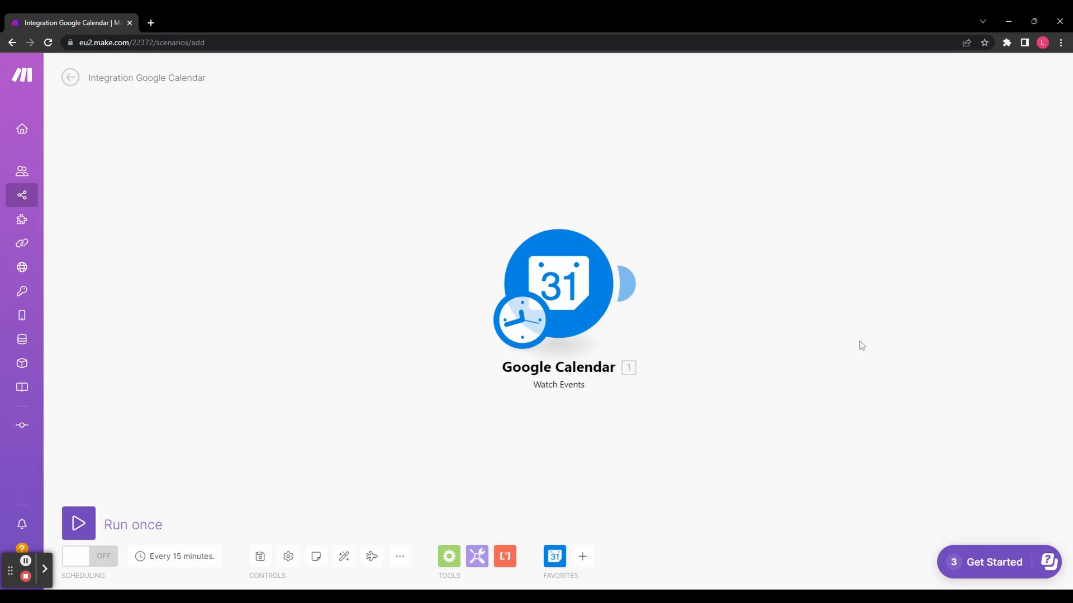
click(526, 323)
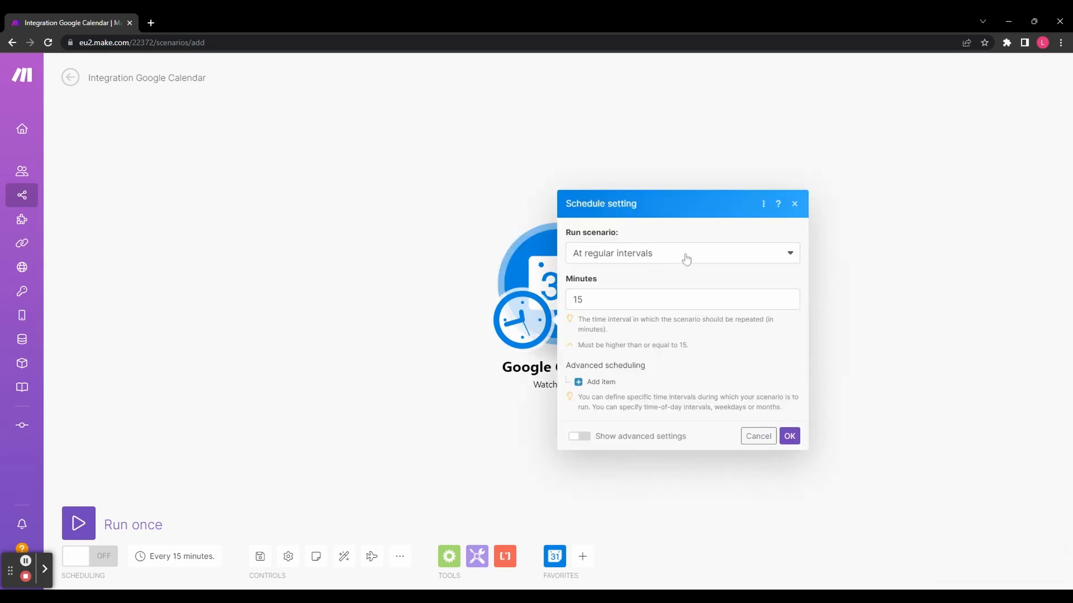
key(Escape)
Search the applications for "google" and add the Google Sheets Add a Row module after Google Calendar.
click(639, 294)
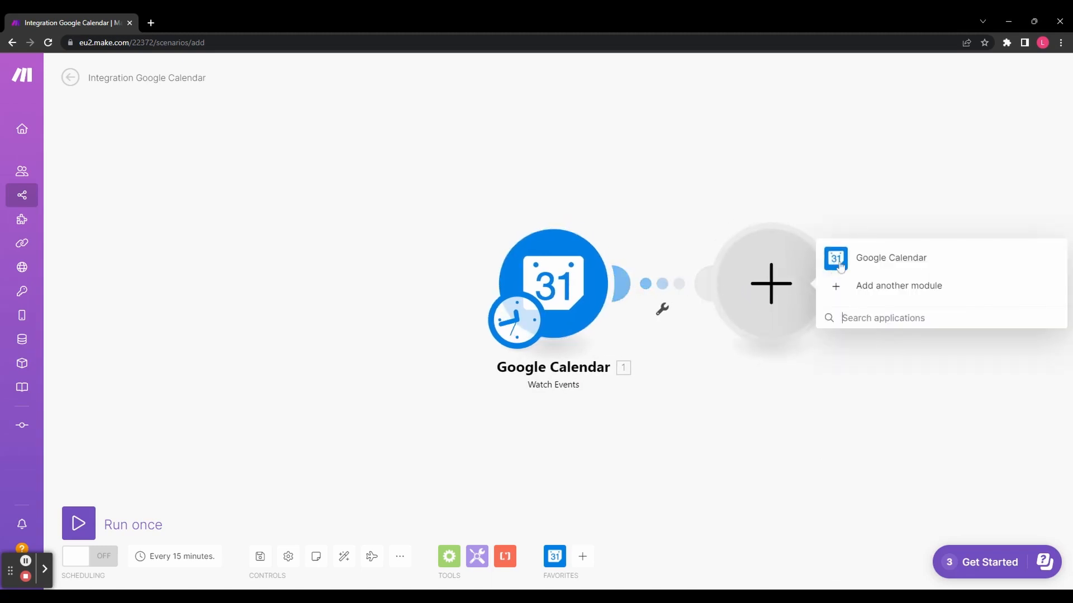
click(850, 286)
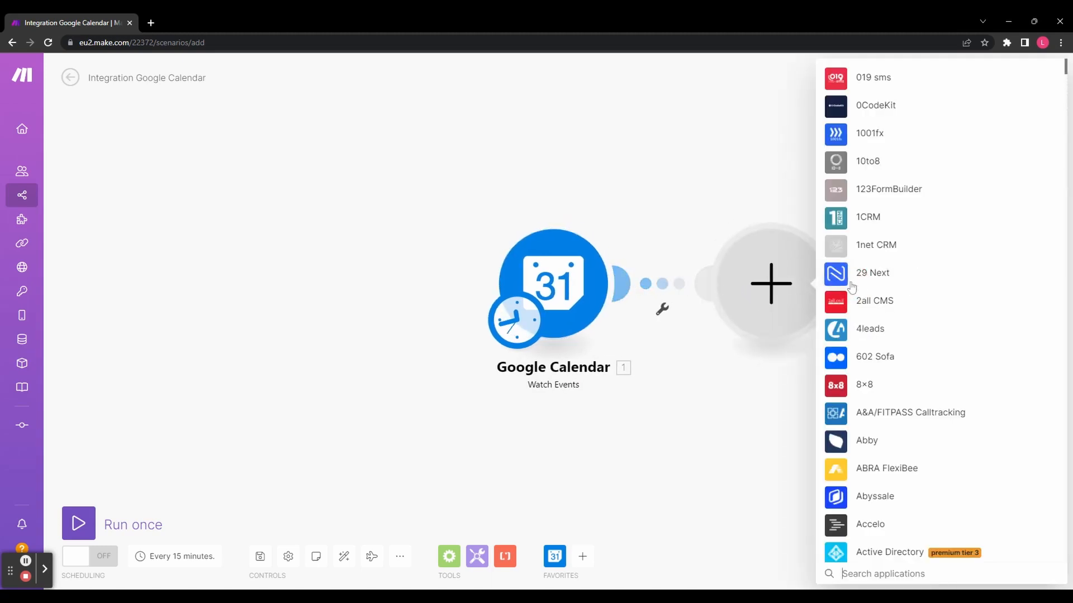
scroll(910, 271, down, 5)
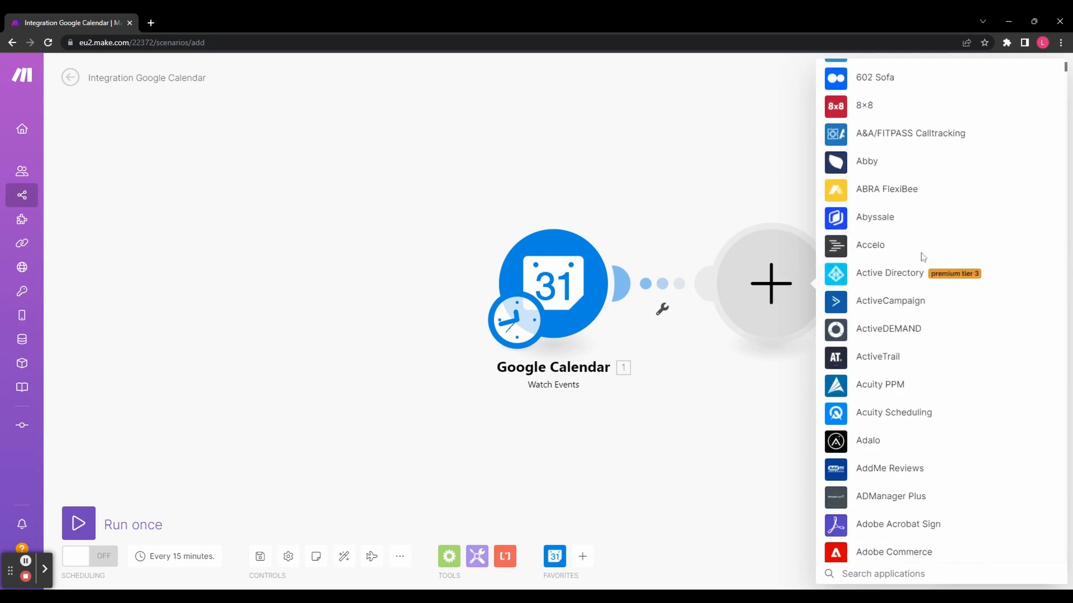
scroll(923, 258, down, 4)
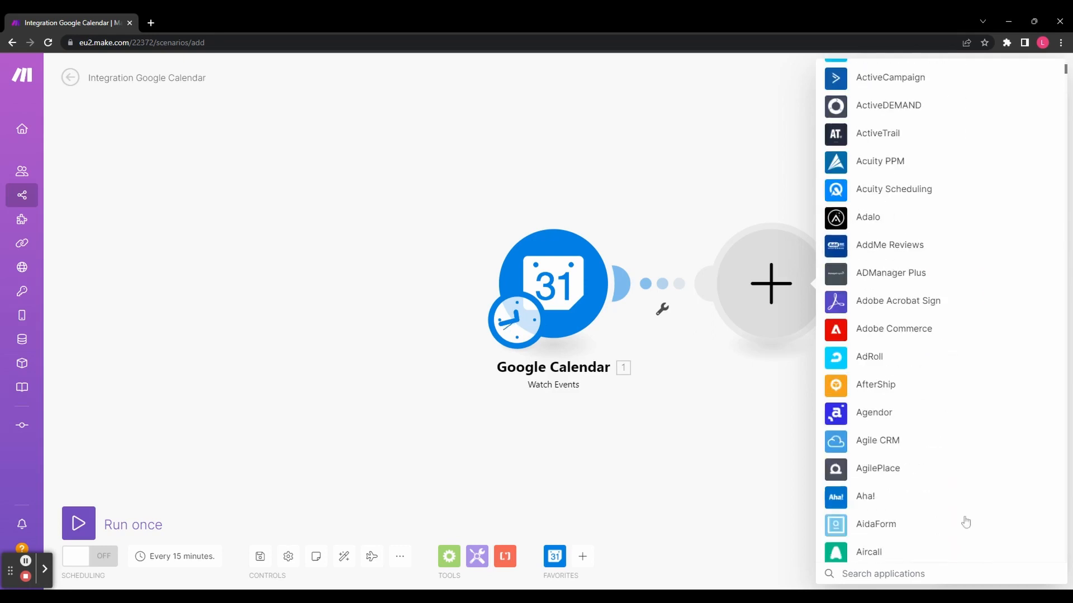
text(google)
click(910, 439)
scroll(915, 447, up, 4)
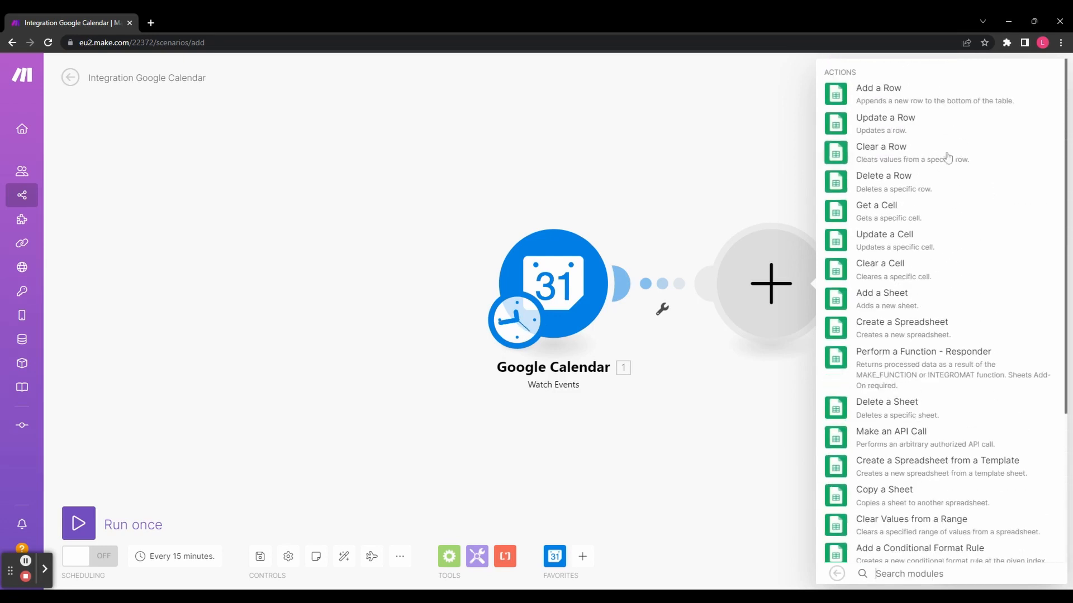
click(939, 100)
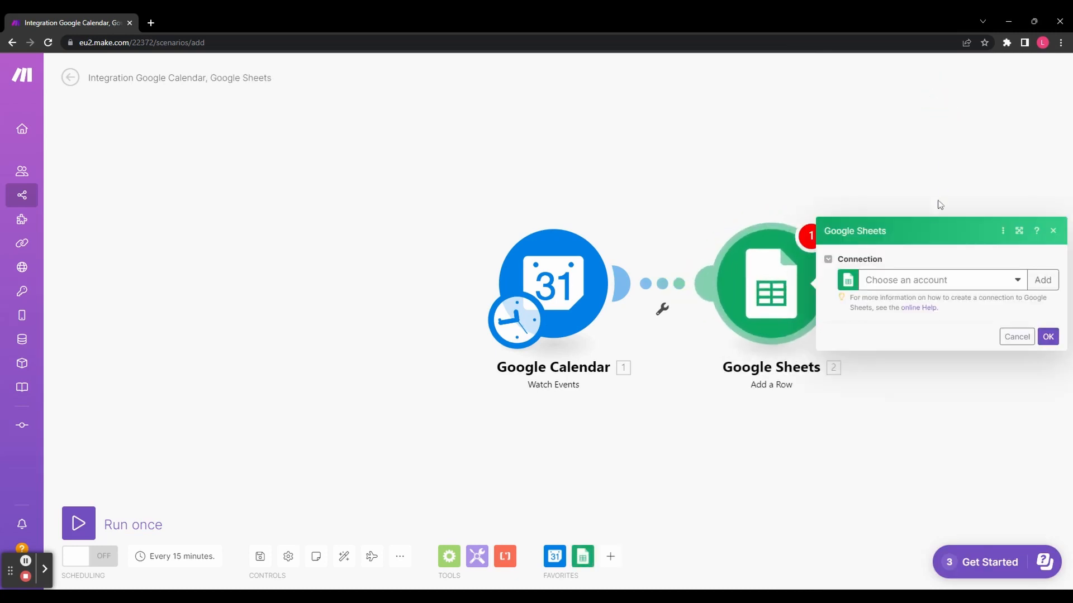
Select My Google connection for the Google Sheets module and set its method to Select from all.
click(905, 282)
click(902, 302)
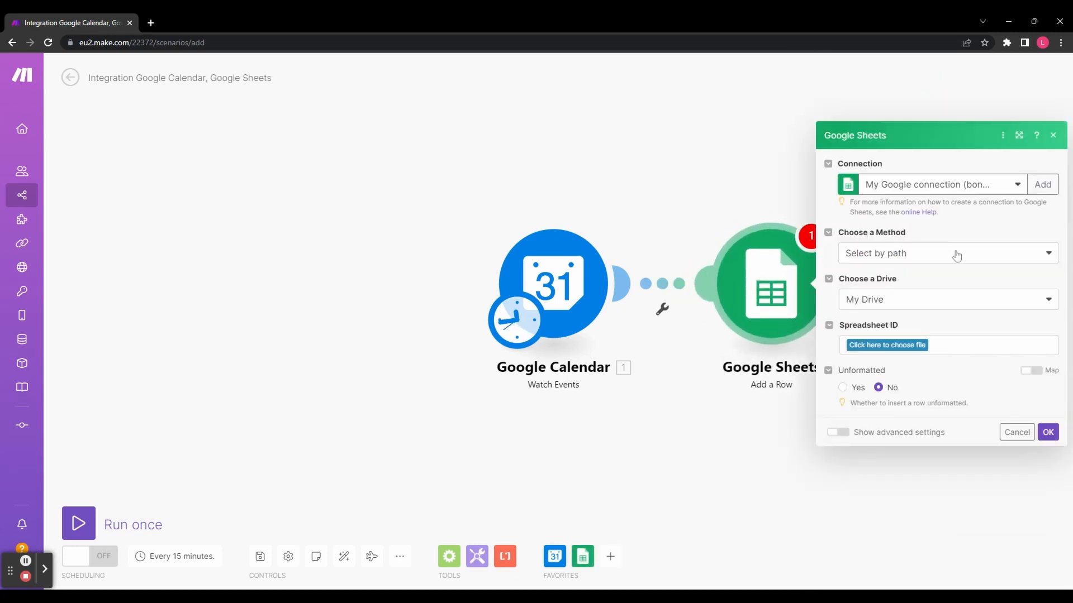
click(957, 256)
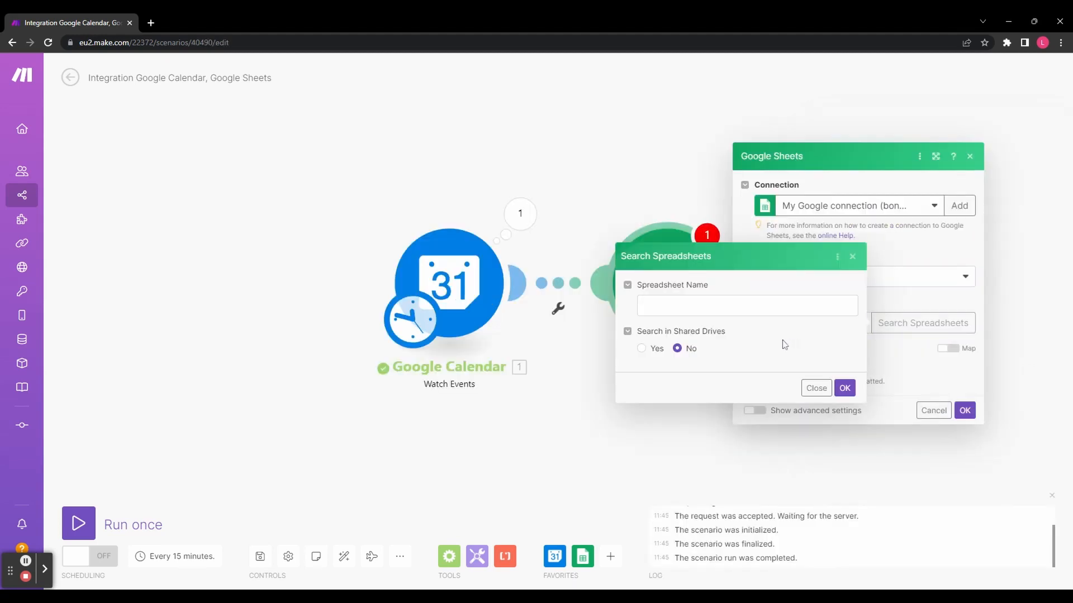
Search the spreadsheets without a name, leaving shared drives out, and select Untitled spreadsheet.
click(670, 307)
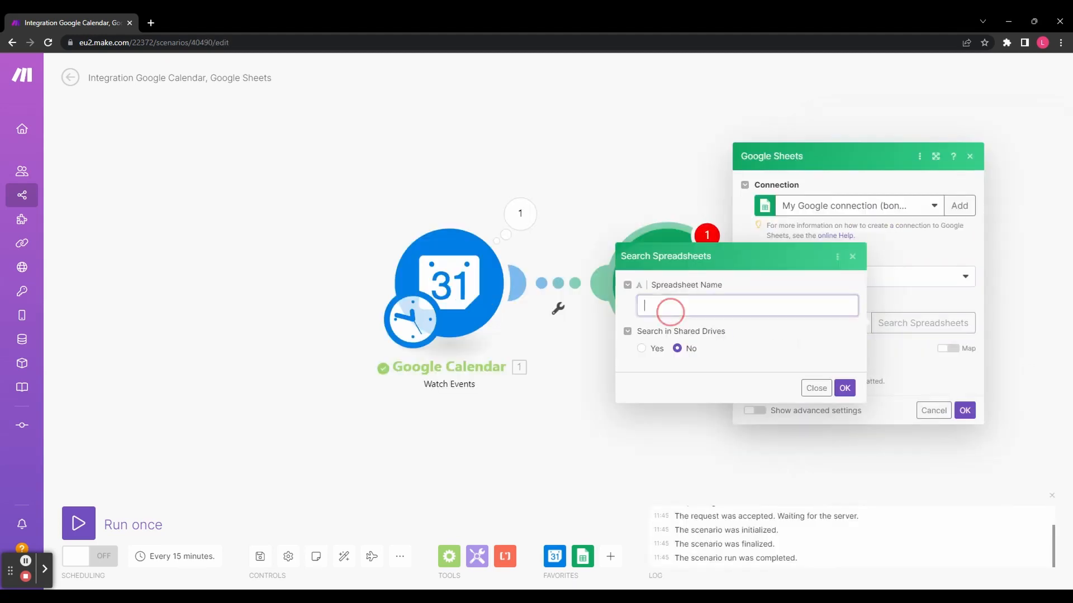
click(762, 352)
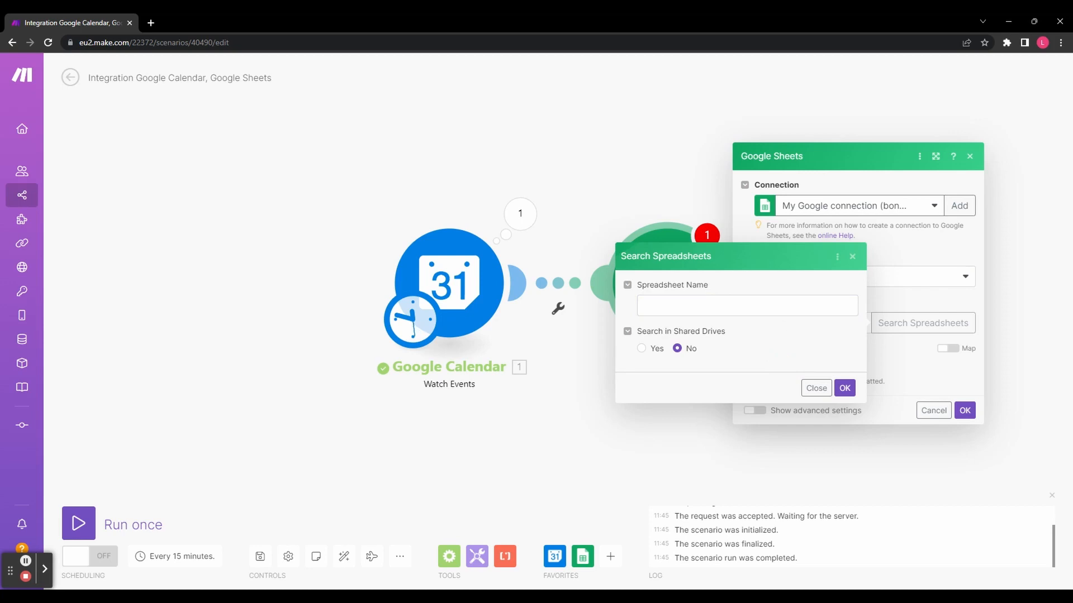
click(844, 387)
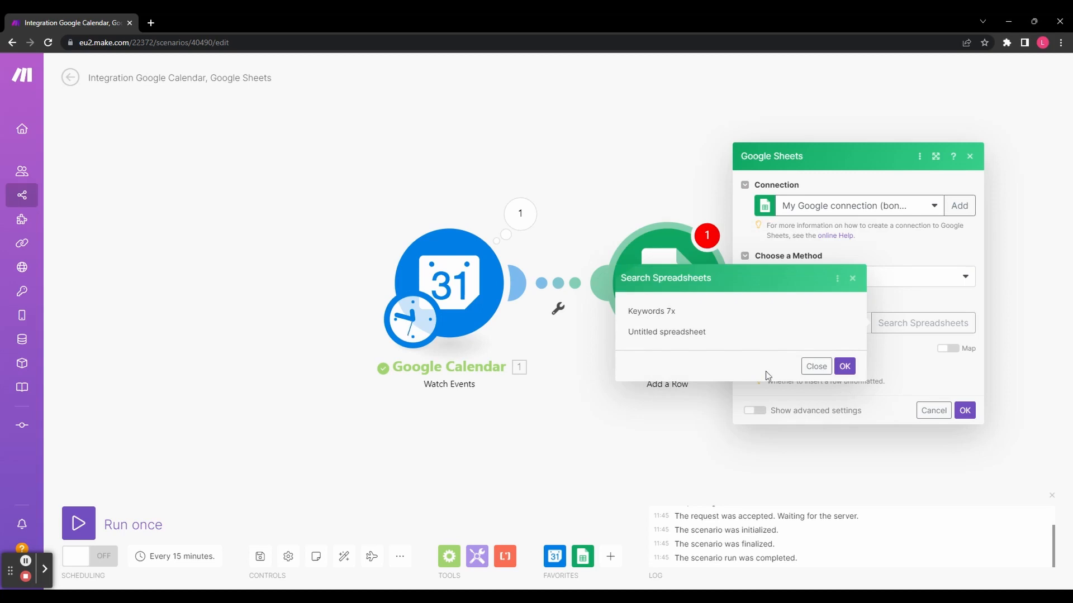
click(755, 335)
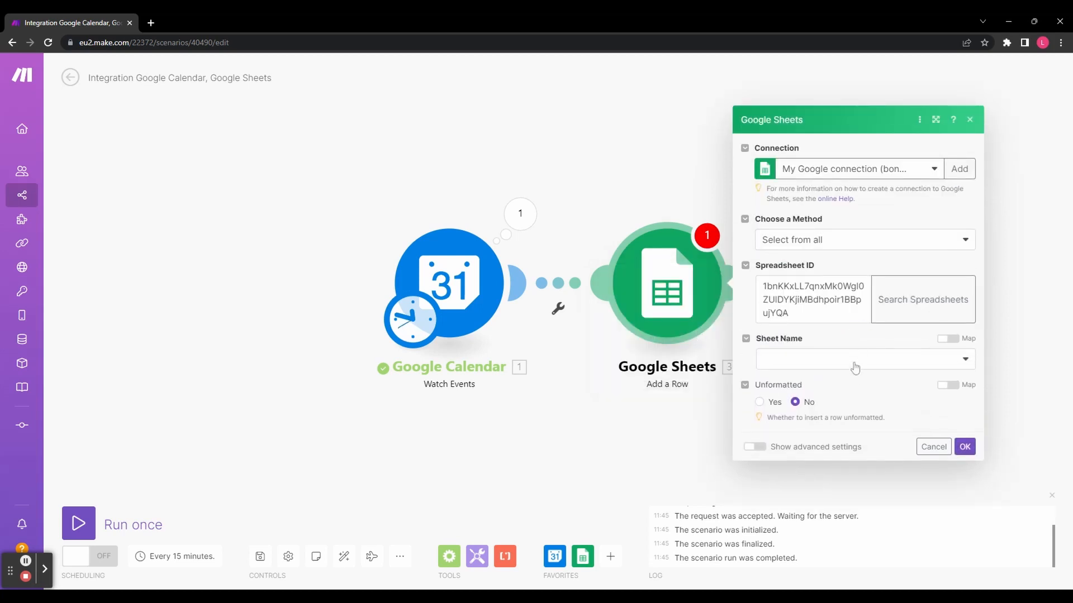
Set the sheet to Sheet1 with no table headers and column range A-Z, and accept the Google Sheets settings.
click(854, 367)
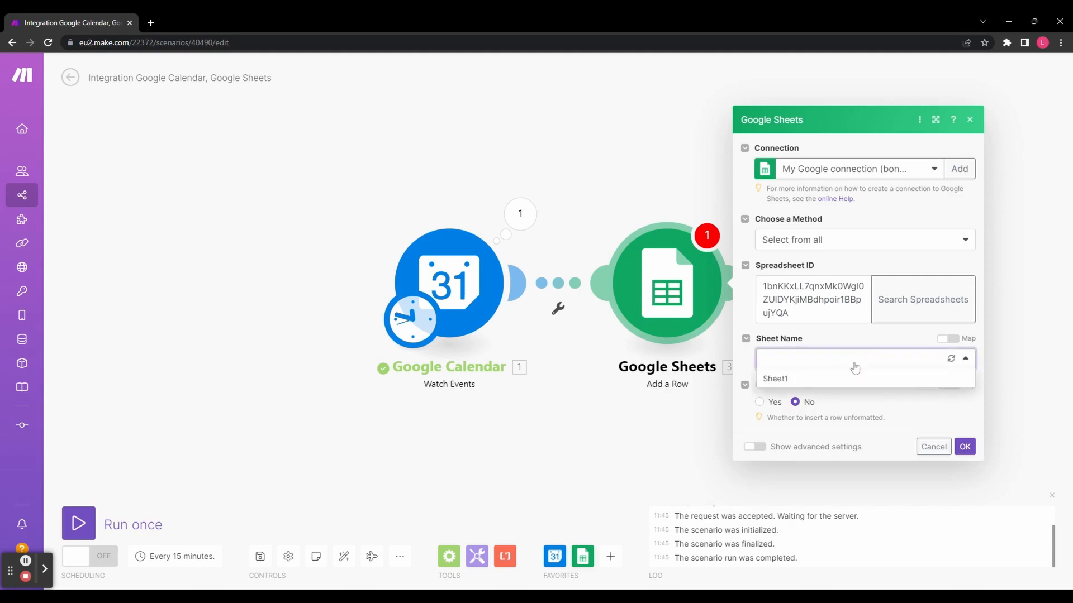
click(805, 383)
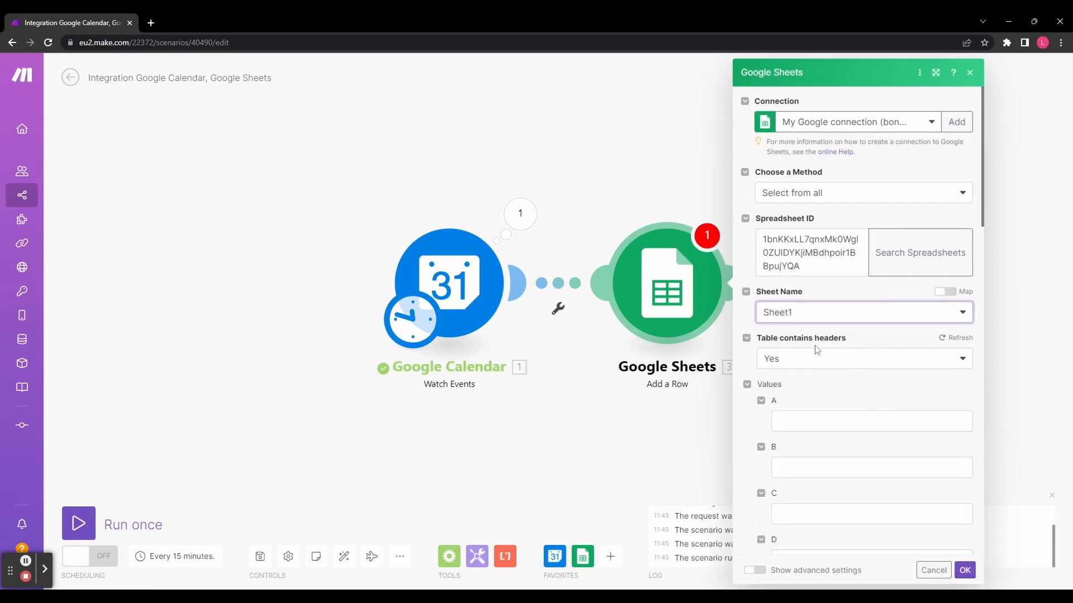
click(804, 407)
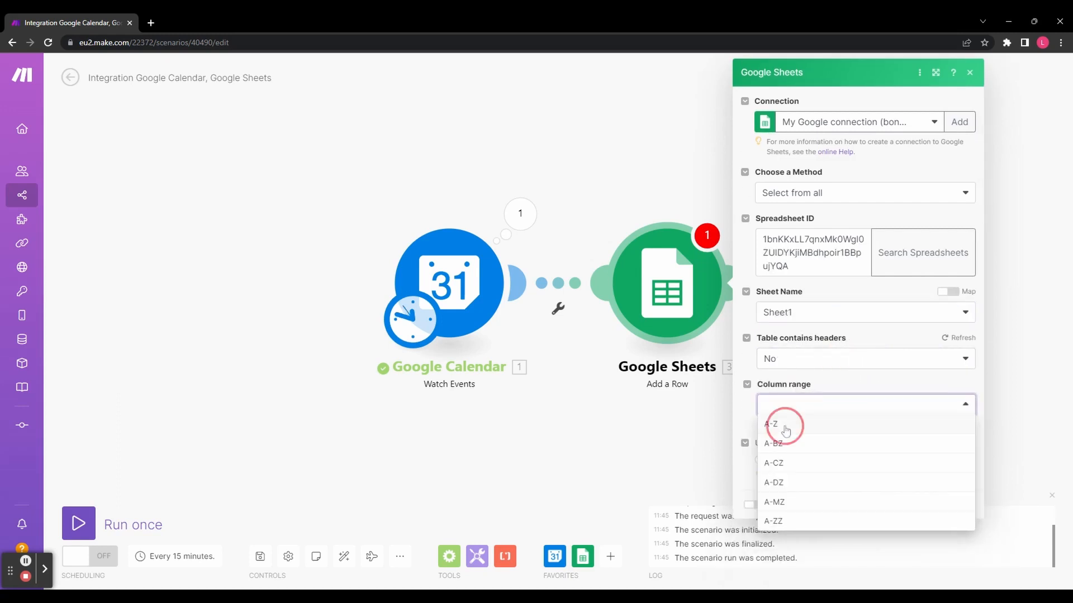
click(781, 425)
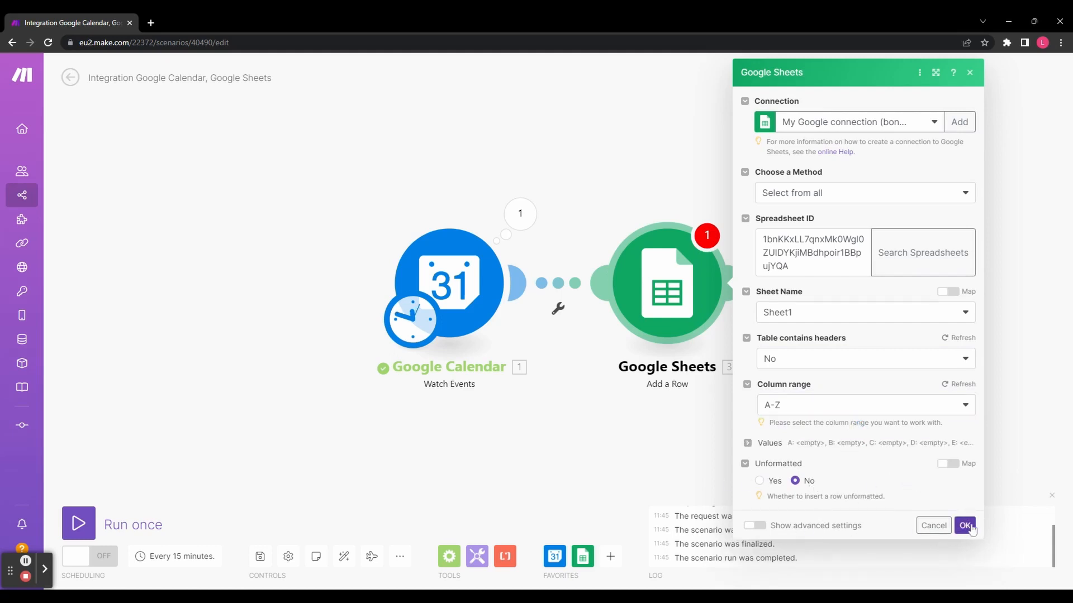
click(965, 526)
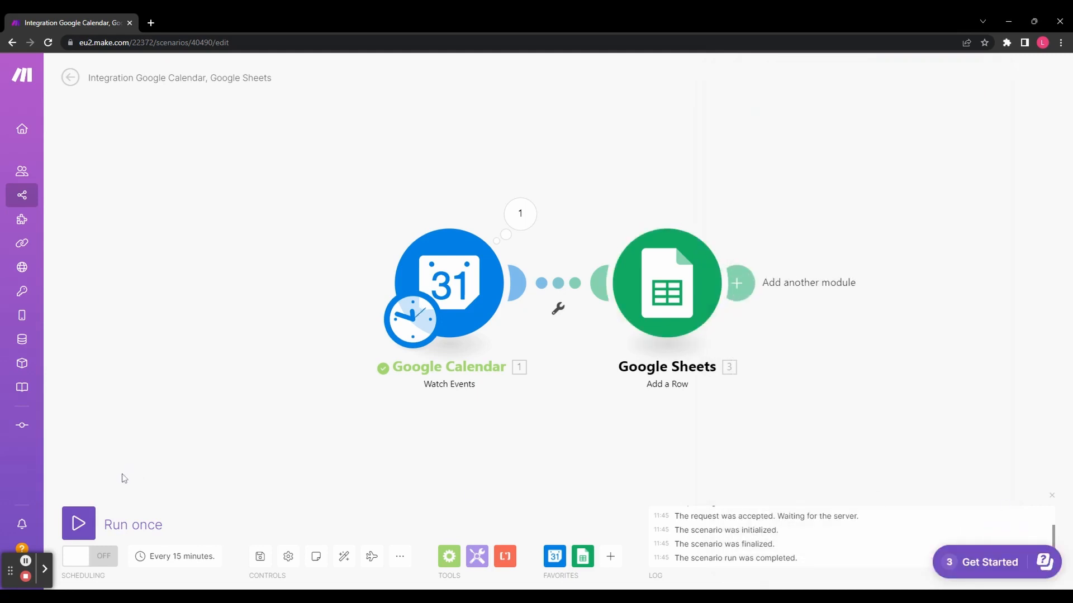
Set up a filter between the Google Calendar and Google Sheets modules with the label "Metting".
click(558, 309)
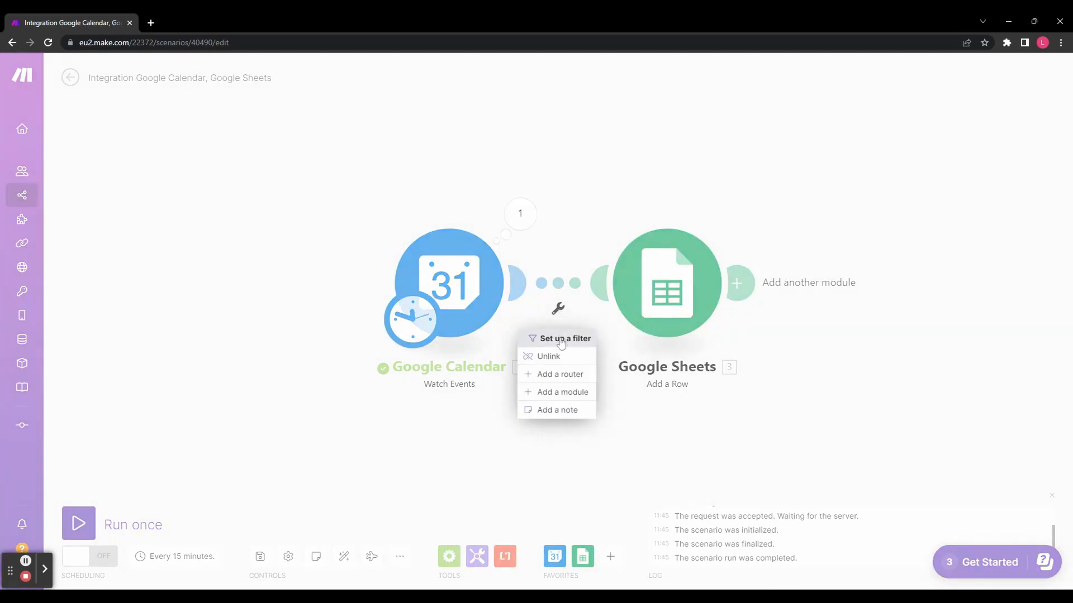
click(561, 340)
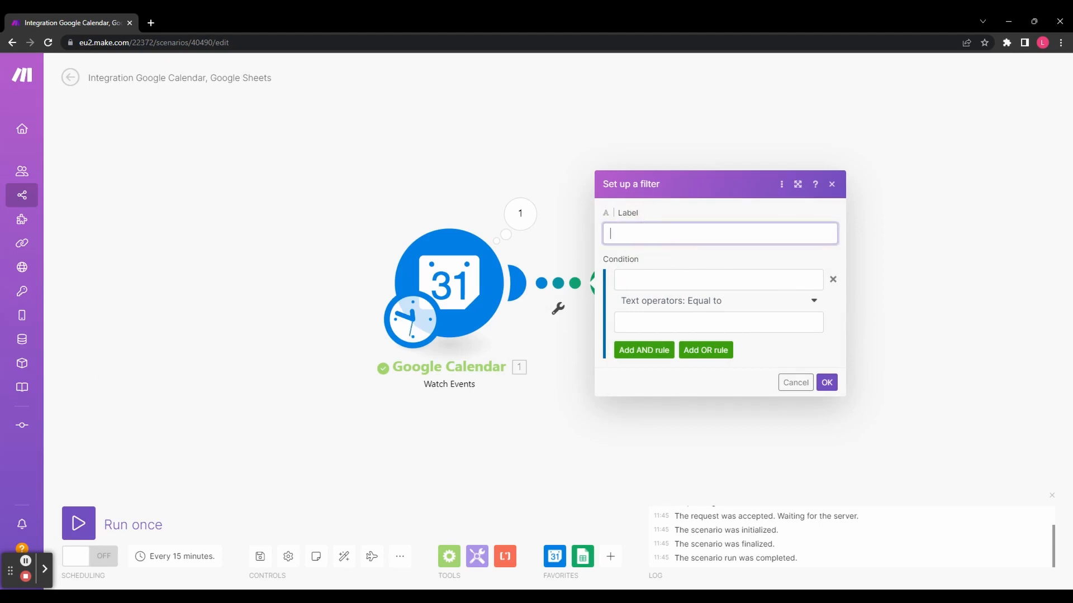
text(Metting)
Define the filter condition as event Description equal to "Meeting" and accept the filter.
click(671, 280)
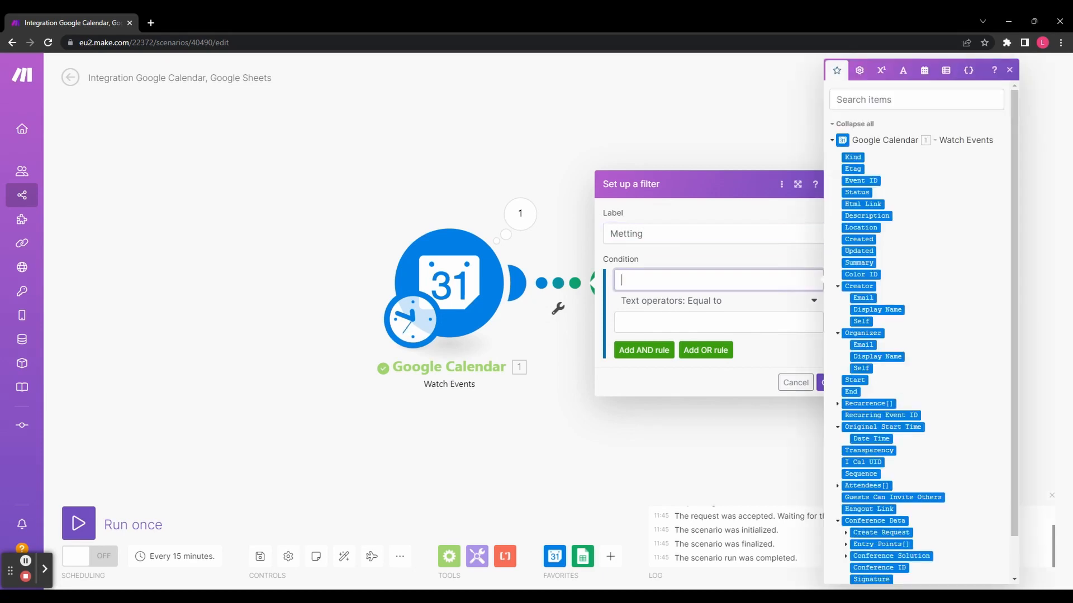
click(876, 101)
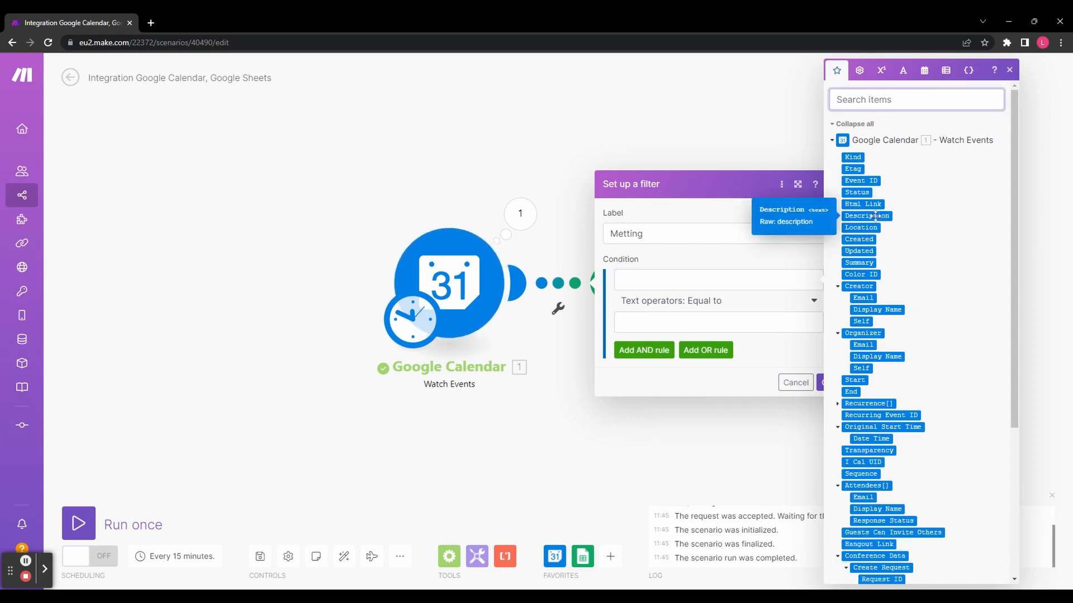
drag(875, 216, 696, 280)
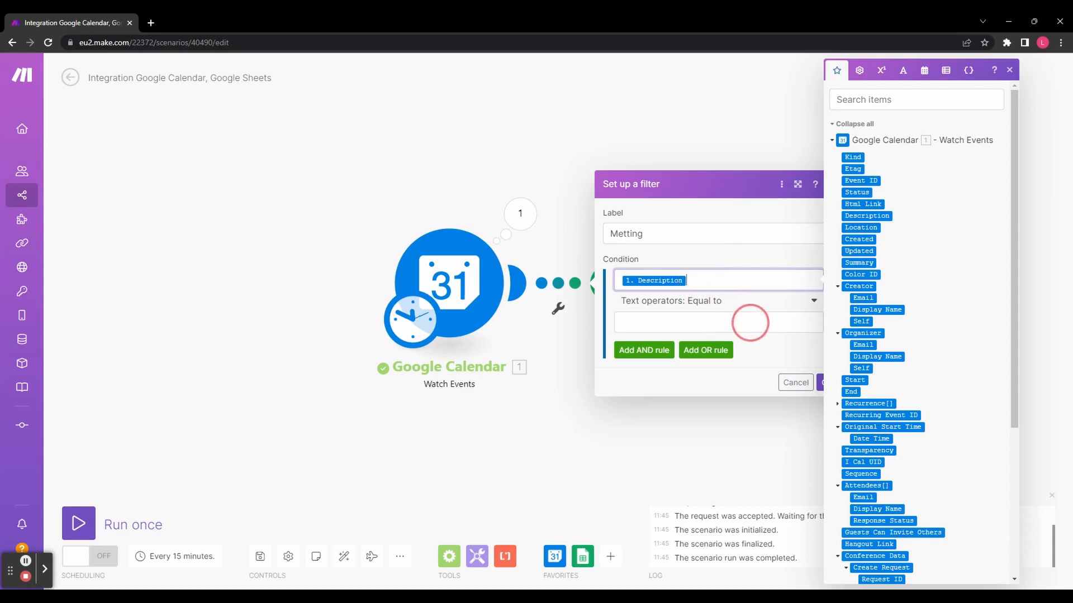
click(750, 321)
text(Me)
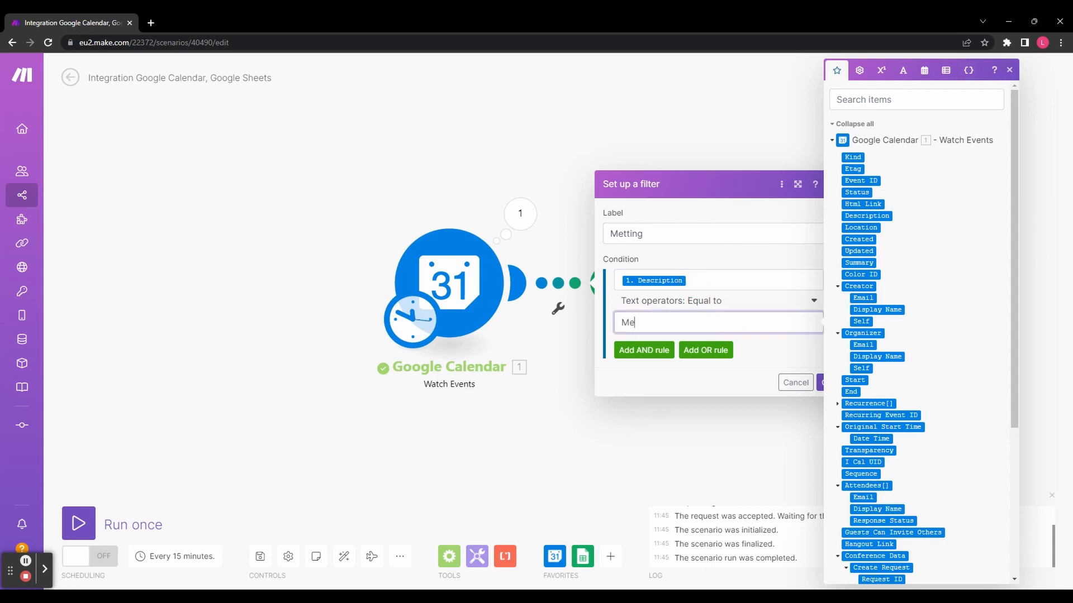
text(eting)
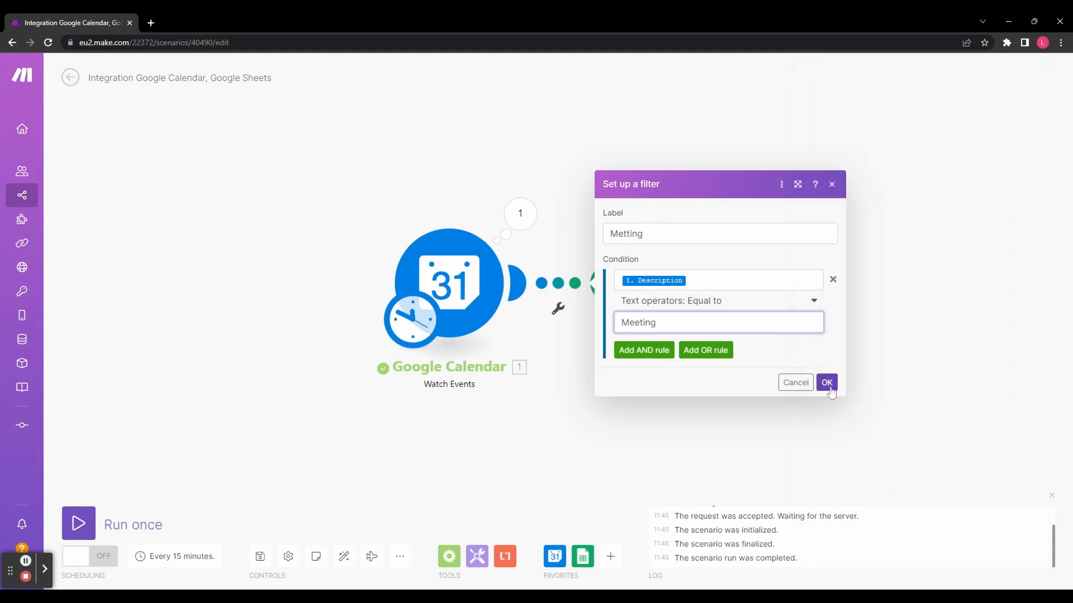
click(826, 383)
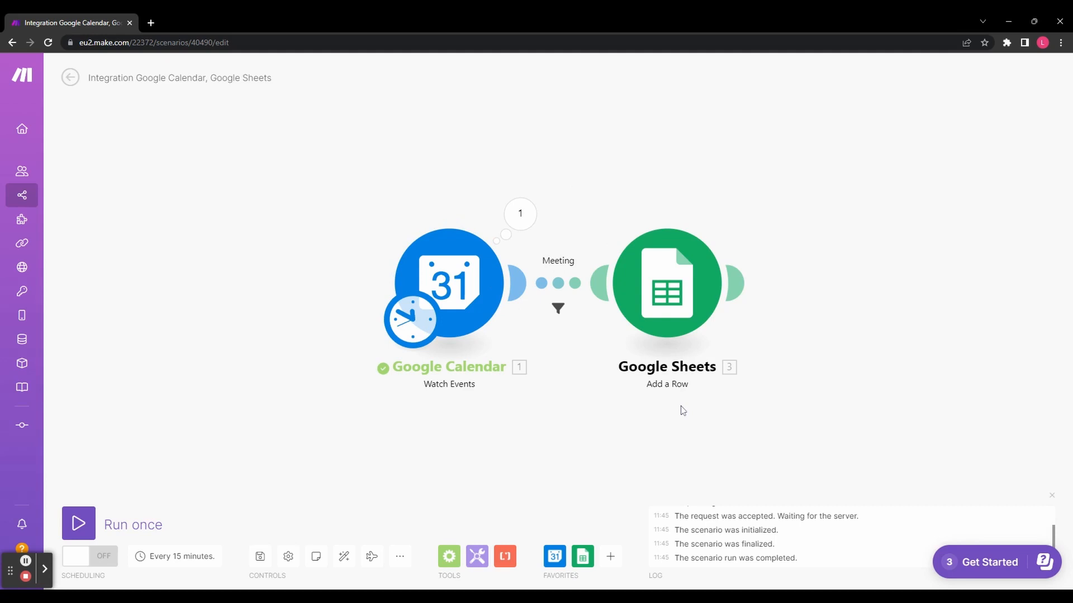
Run the scenario once and check the run log's final entry.
click(79, 525)
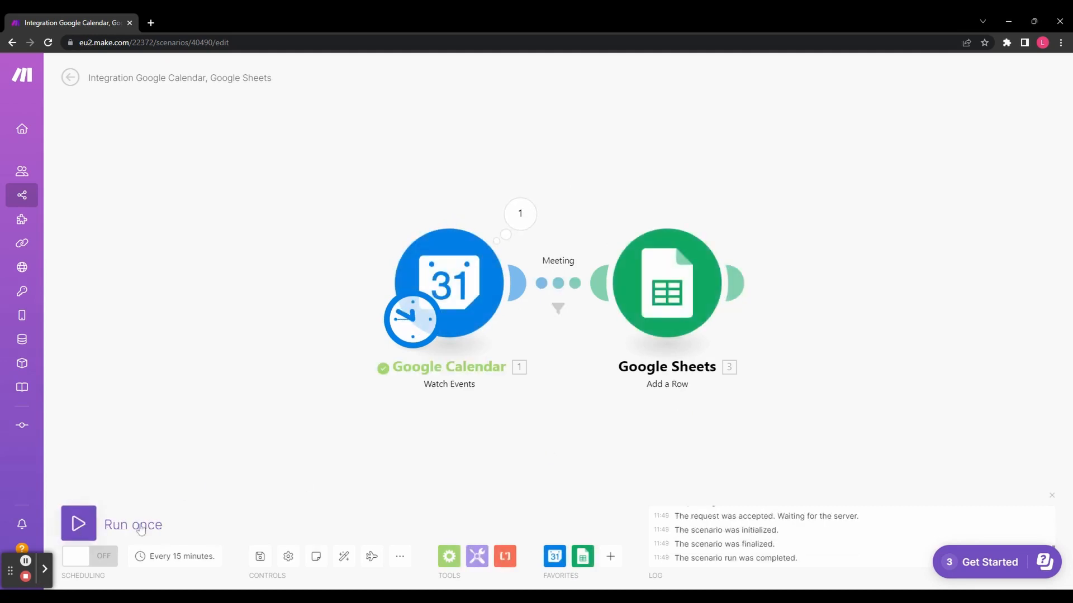
drag(676, 557, 793, 558)
click(811, 559)
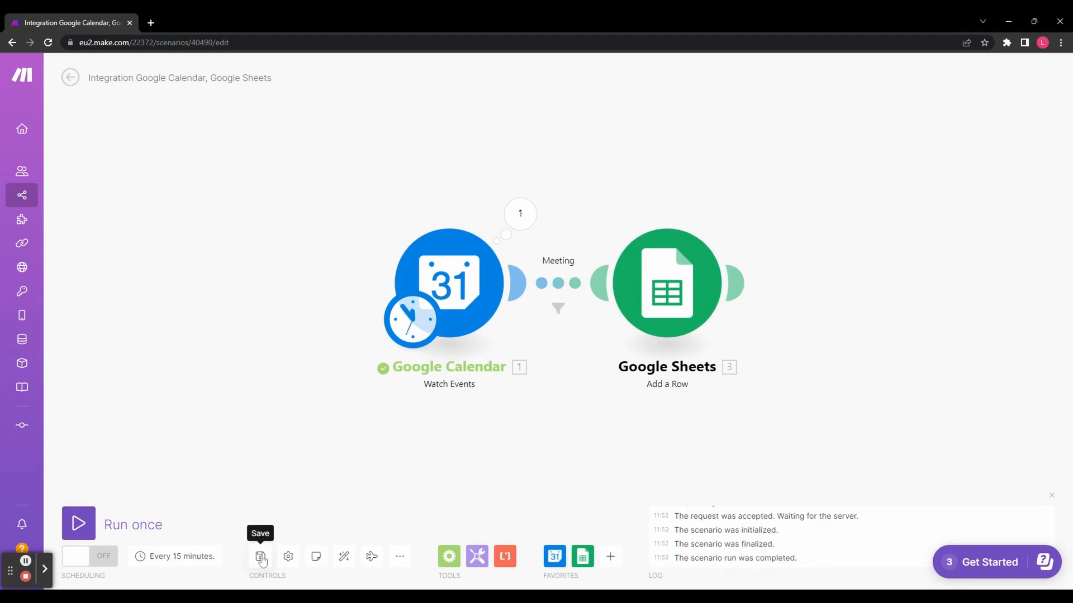
Save the Google Calendar and Google Sheets scenario, and check the operations chart on the team dashboard.
click(261, 558)
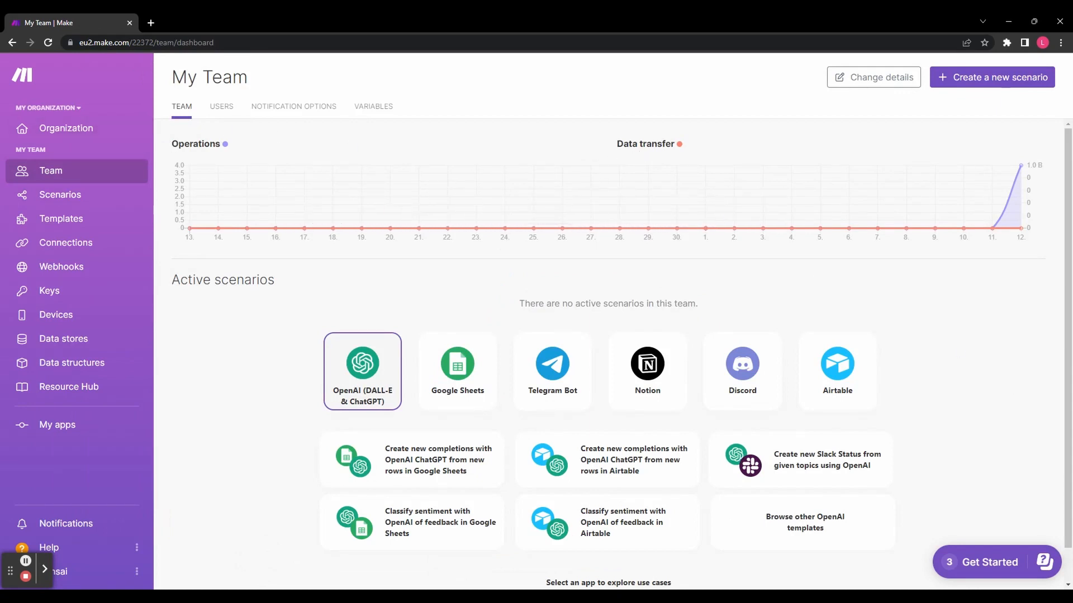
mouse_move(1026, 168)
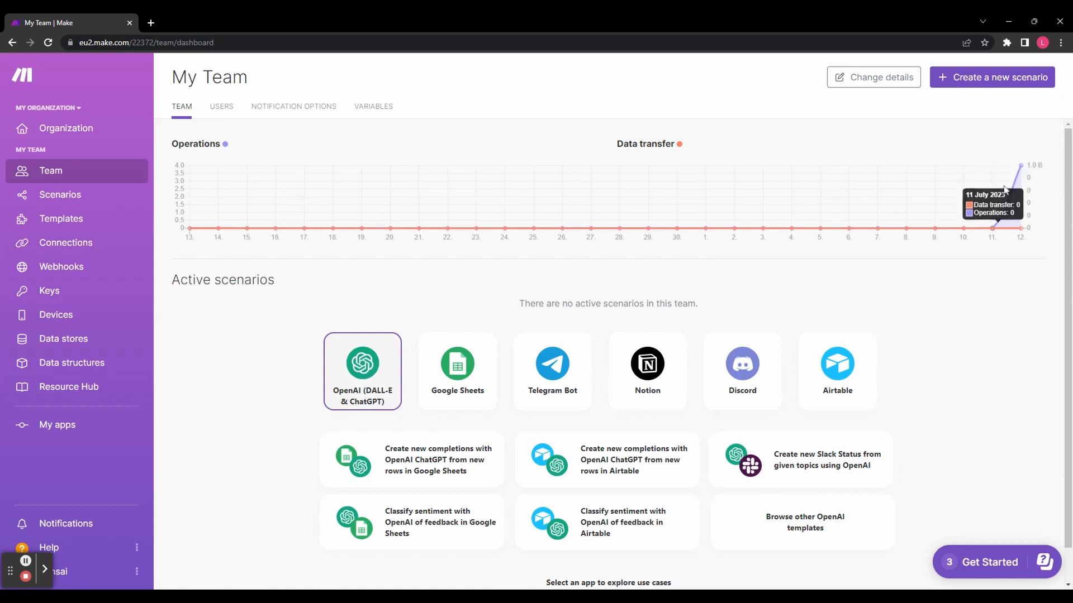
Try to activate all four scenarios in the team's scenario list.
click(70, 199)
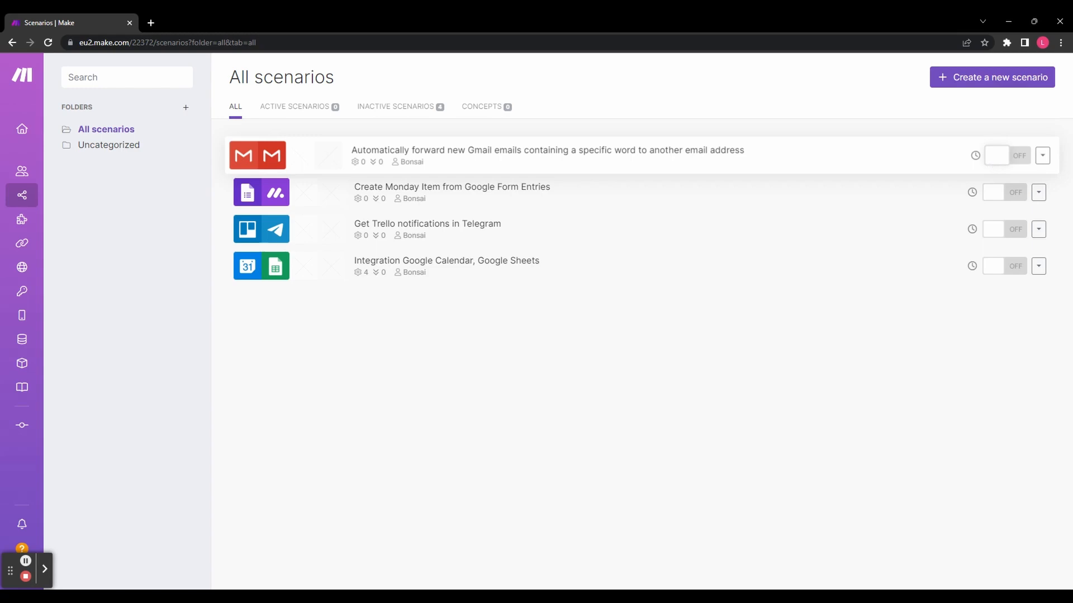
click(996, 156)
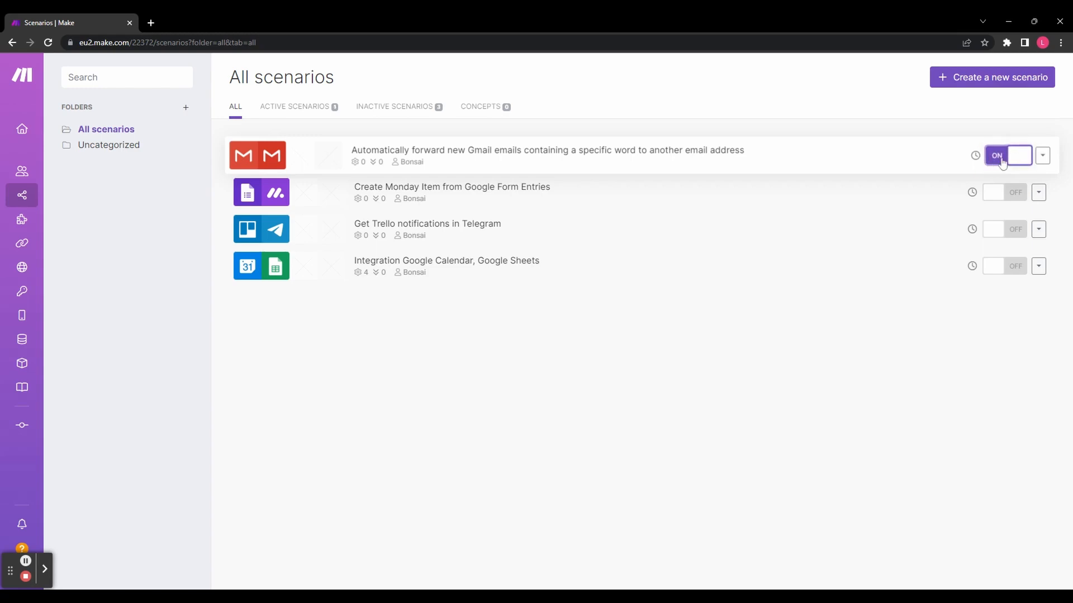
click(992, 195)
click(1000, 230)
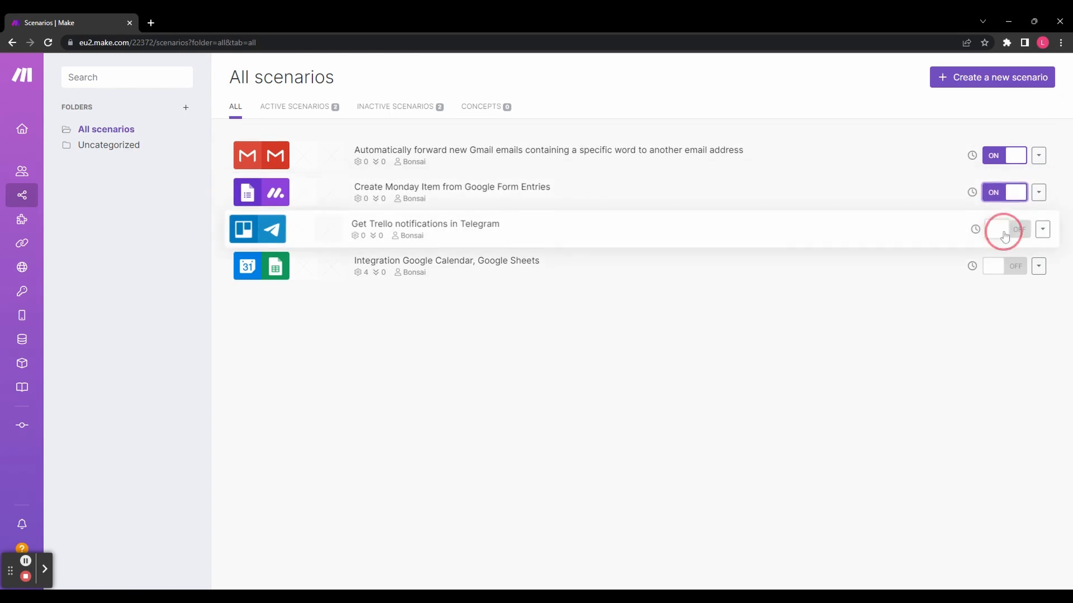
click(1004, 270)
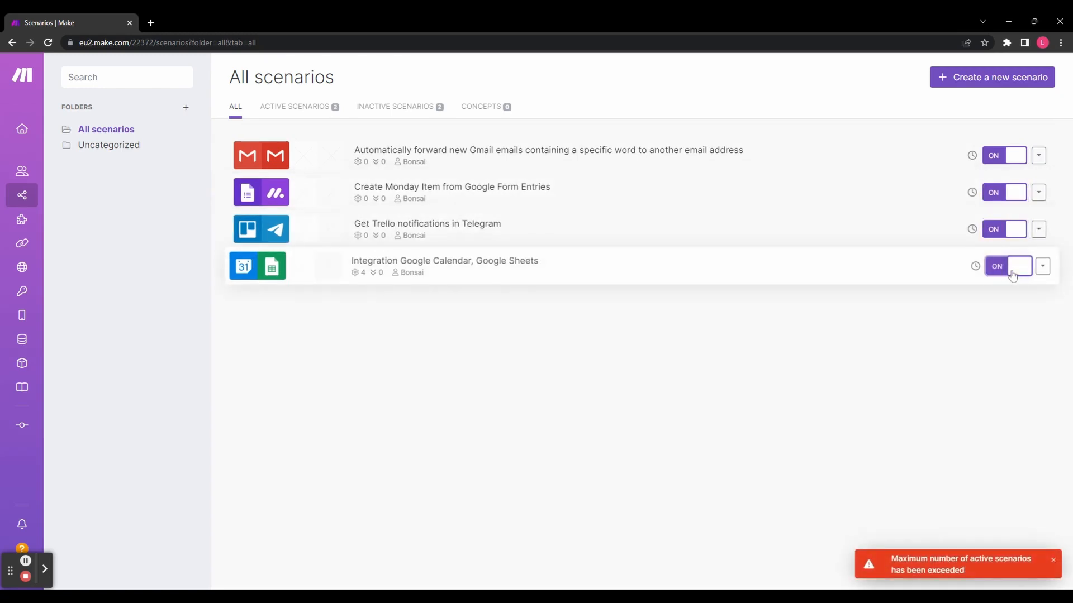
Look through the active, inactive and concept scenario lists, and return to the list of all scenarios.
click(326, 109)
click(386, 111)
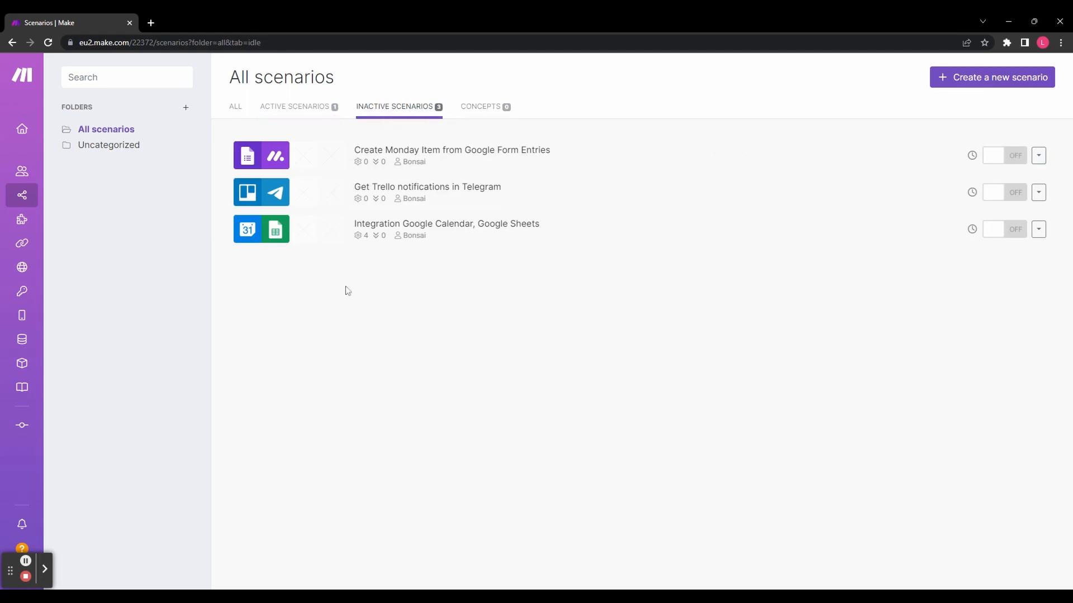
click(470, 106)
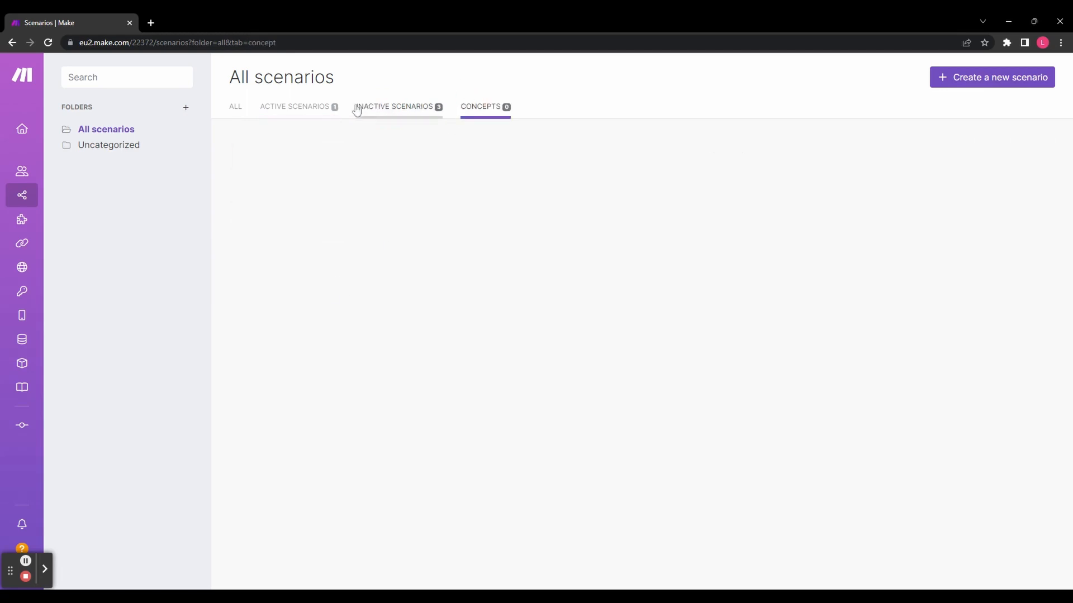
click(297, 109)
click(236, 107)
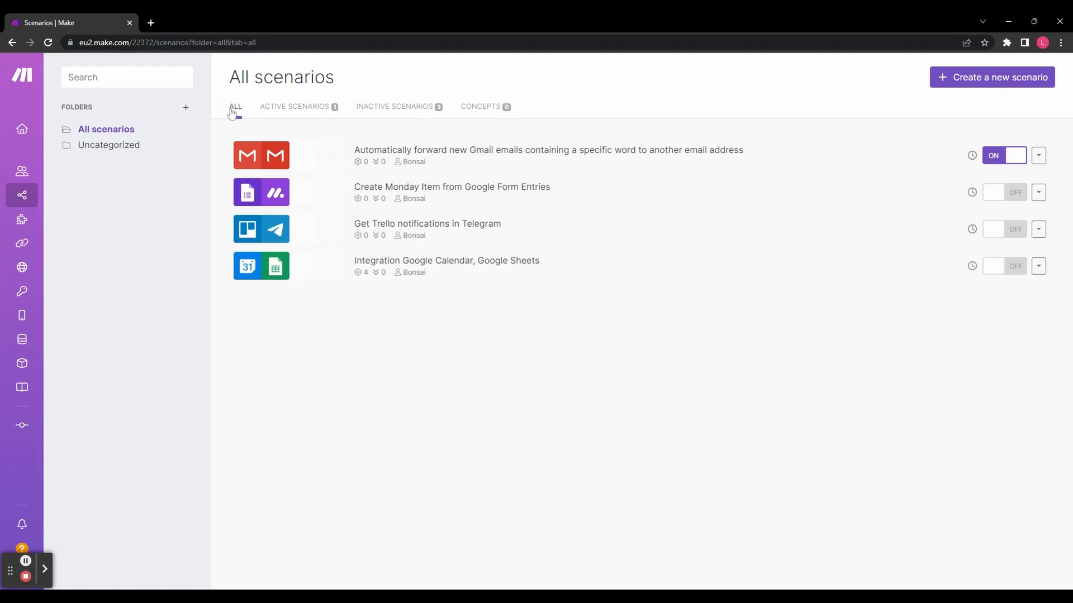
Create a scenario folder named "New folder".
click(186, 112)
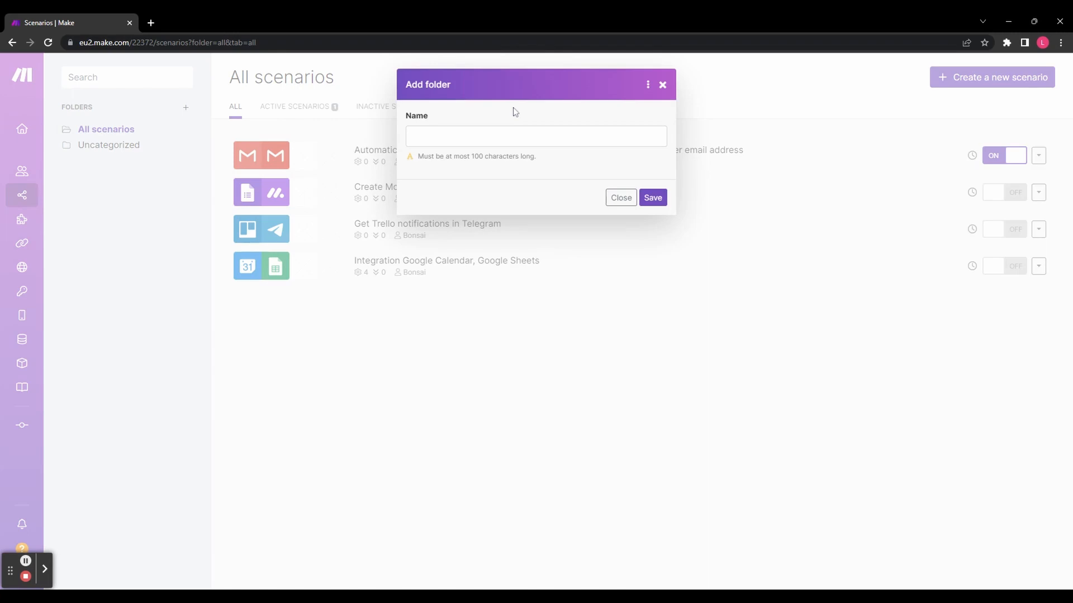
click(514, 137)
text(New folder)
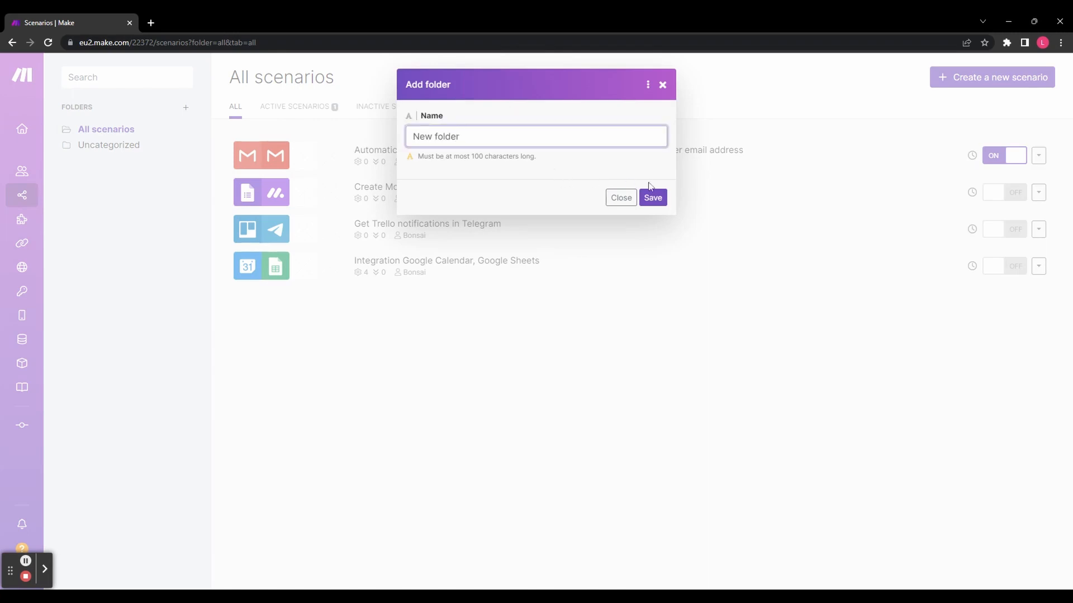
click(653, 197)
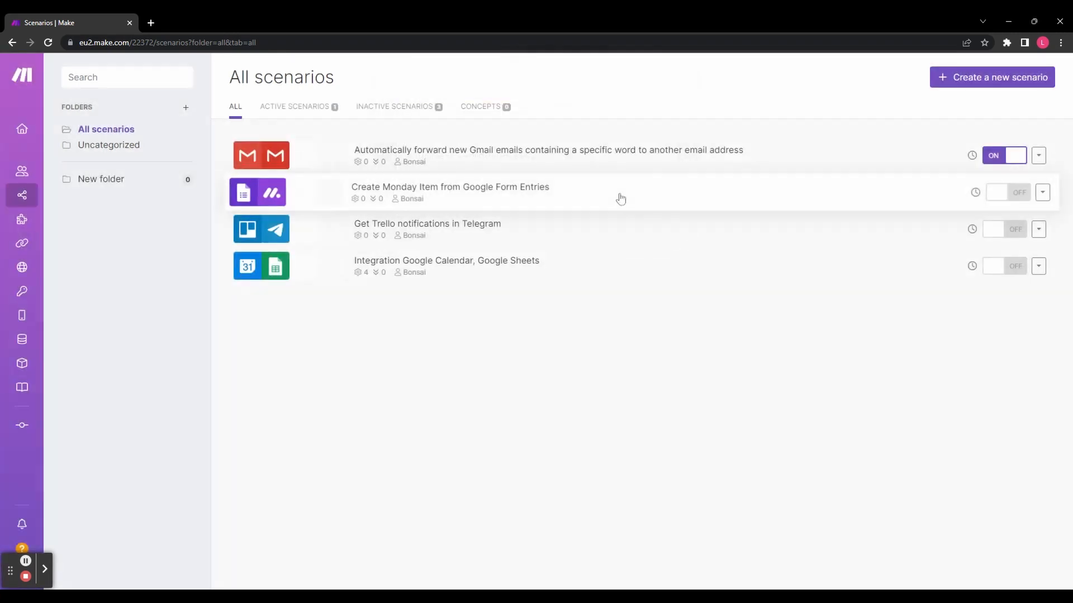
Move the Gmail forwarding and "Create Monday Item from Google Form Entries" scenarios into New folder, and open the folder.
drag(381, 156, 101, 178)
drag(456, 197, 93, 177)
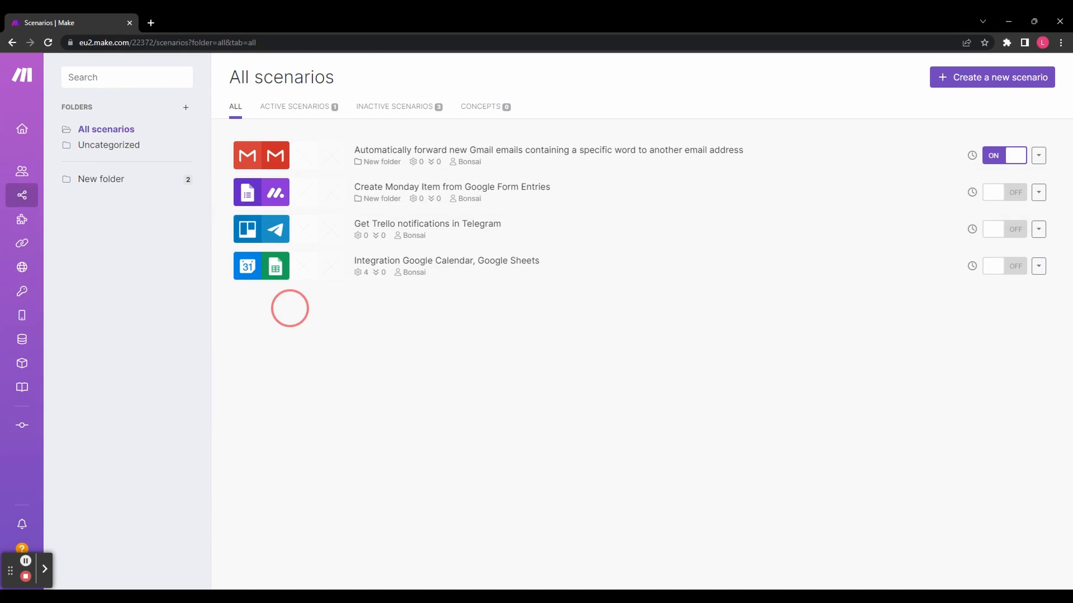
click(98, 179)
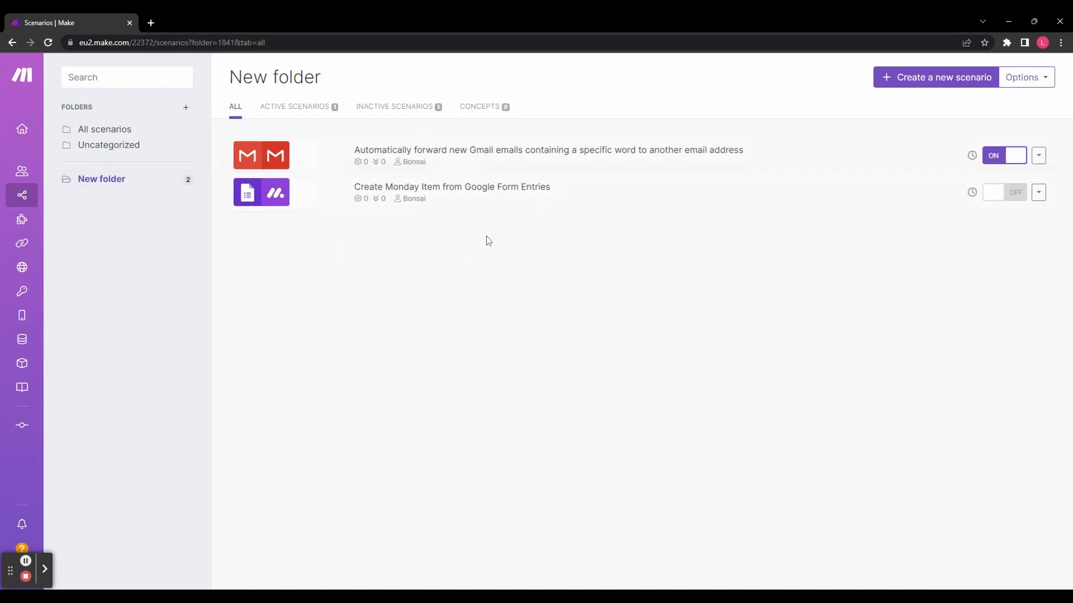
mouse_move(31, 218)
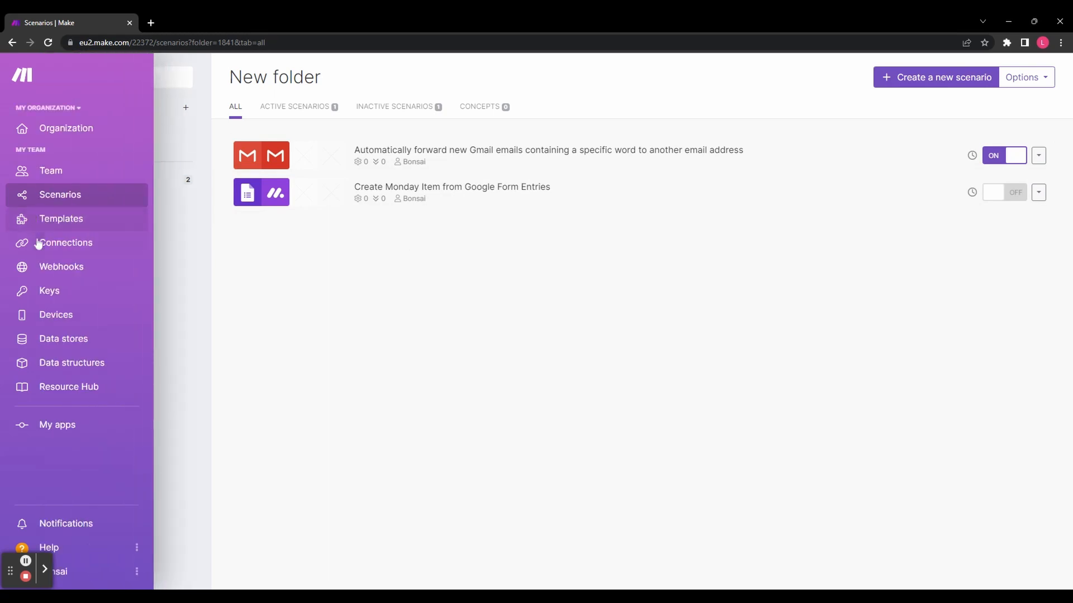